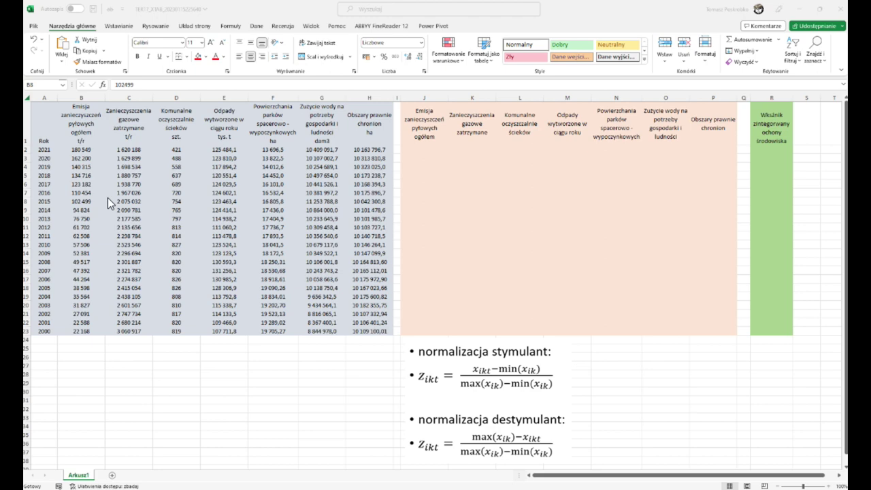
scroll(162, 322, "down", 3)
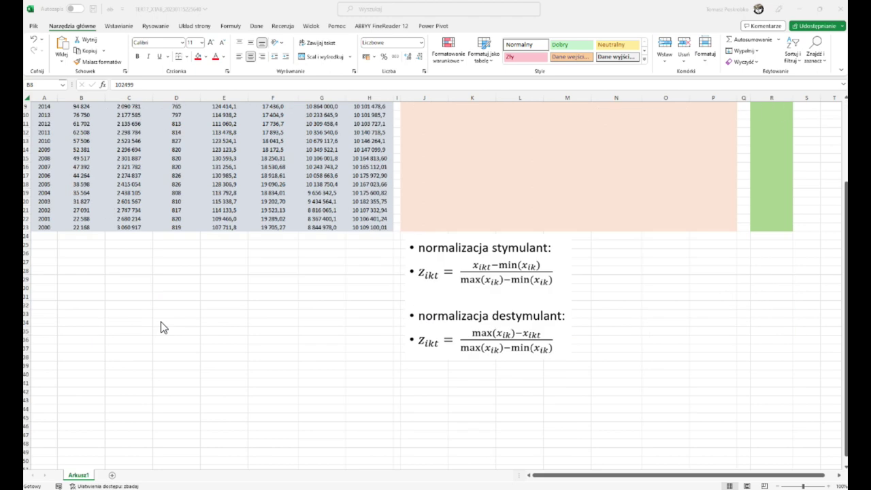
scroll(230, 311, "up", 3)
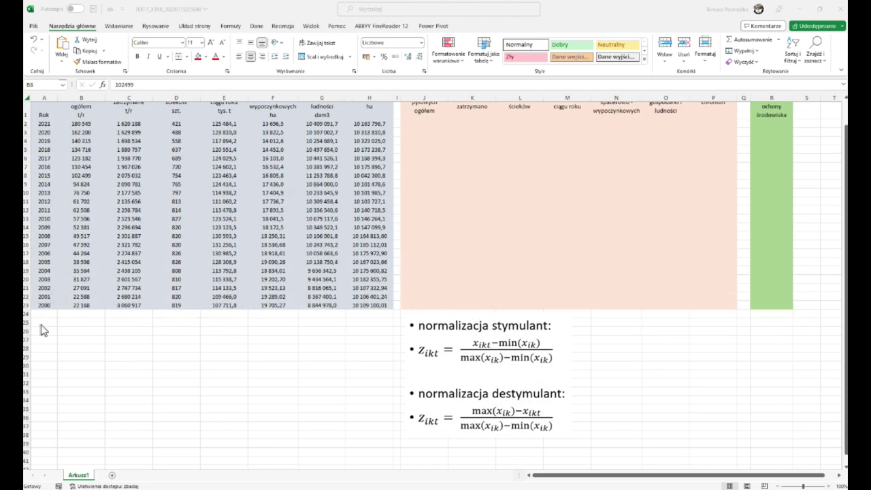
scroll(45, 333, "up", 1)
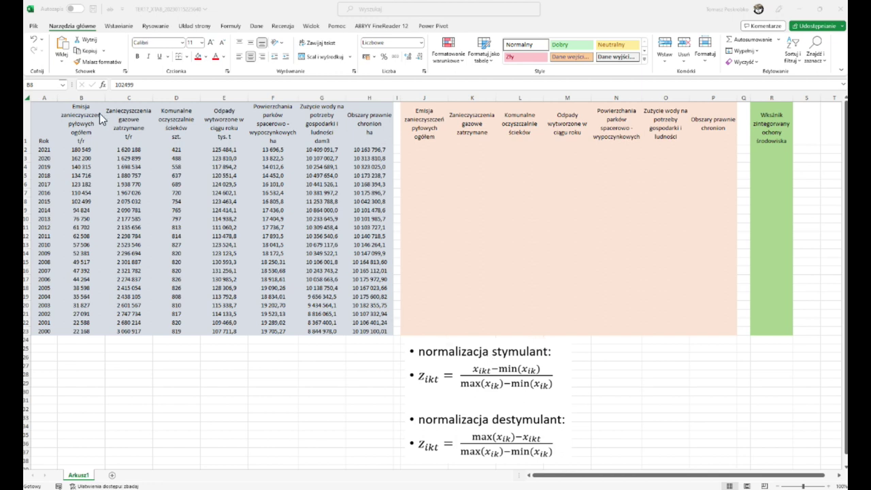
Step: Fill the dust emission, yearly waste and water consumption columns red, covering B1:B23, E1:E23 and G1:G23
key("alt+Tab")
left_click_drag(89, 123, 86, 332)
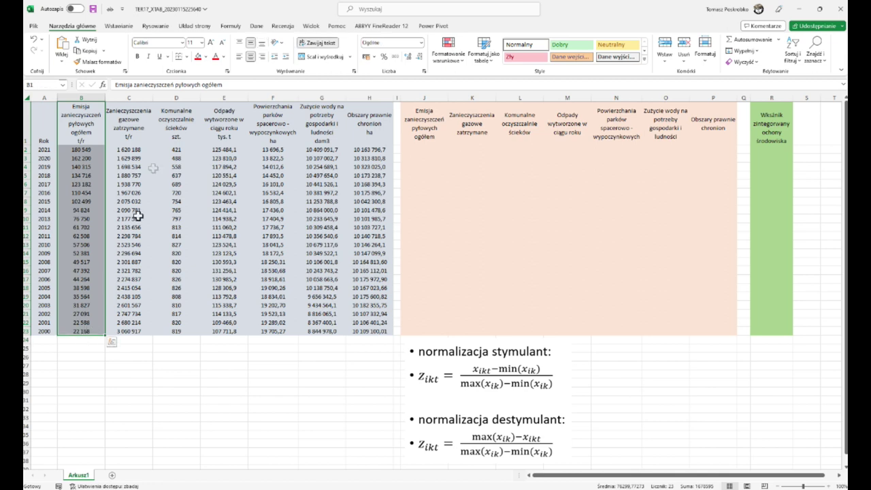
left_click(197, 58)
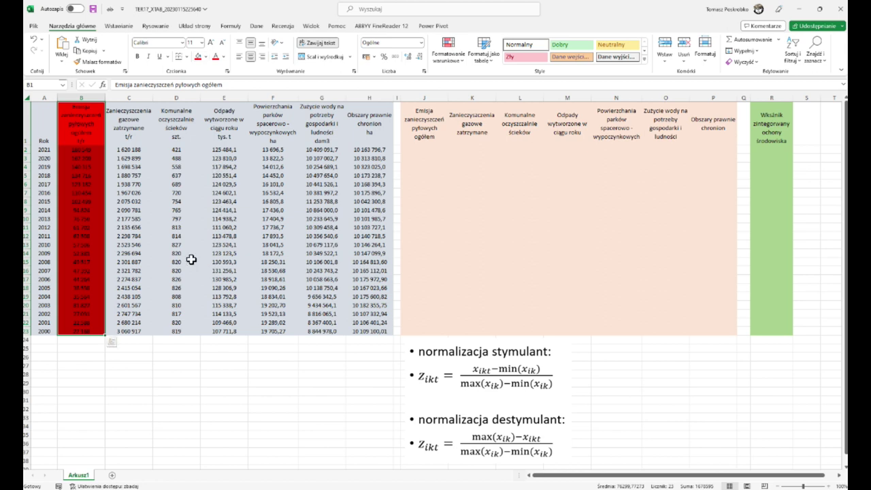
left_click(134, 119)
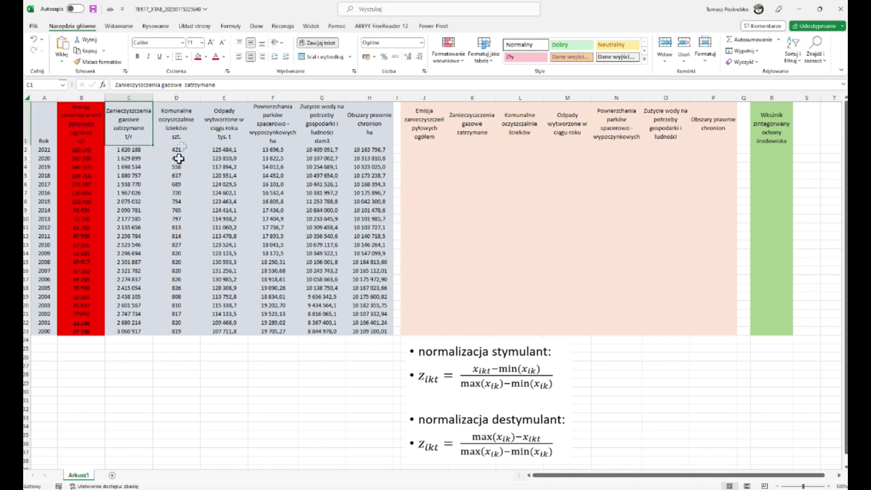
left_click_drag(231, 115, 224, 332)
left_click(197, 57)
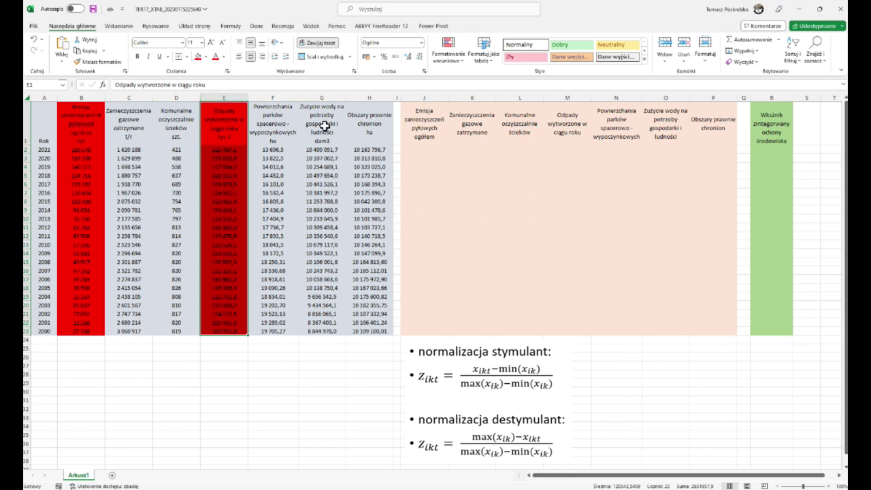
left_click_drag(327, 113, 327, 329)
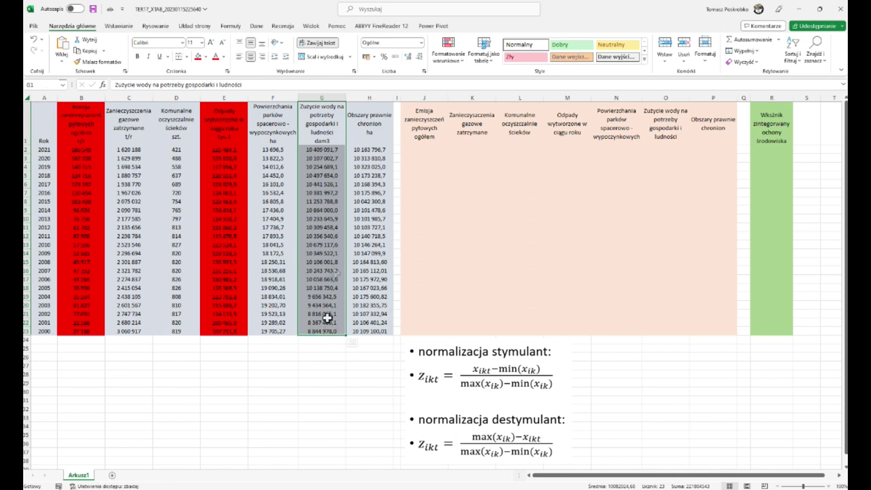
left_click(197, 56)
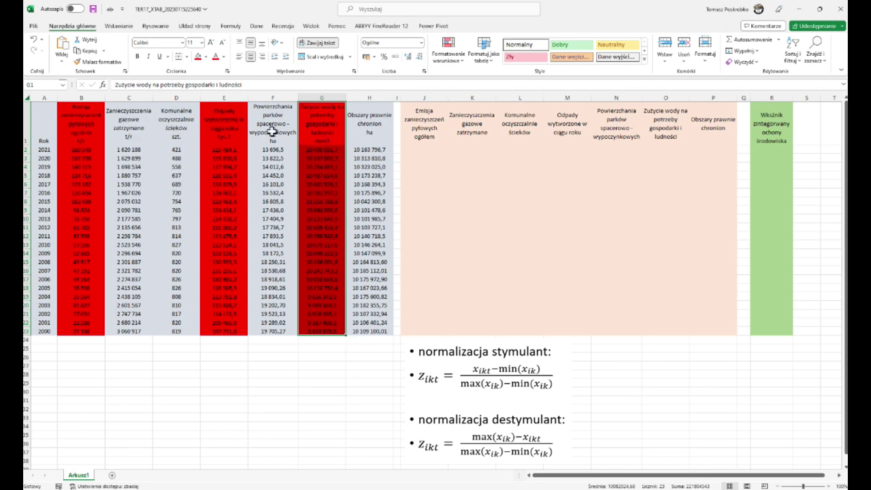
Step: Label the rows below the data table by entering Vmax in A25 and Vmin in A26
left_click(190, 381)
left_click(46, 348)
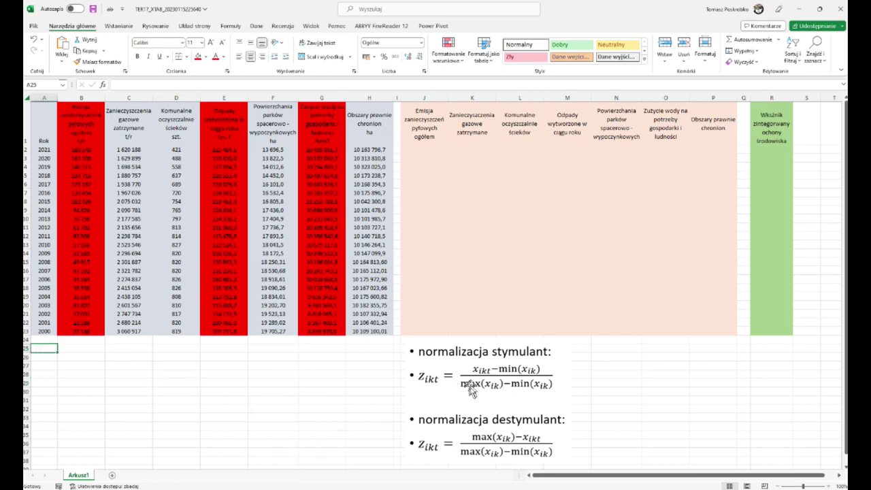
left_click(72, 347)
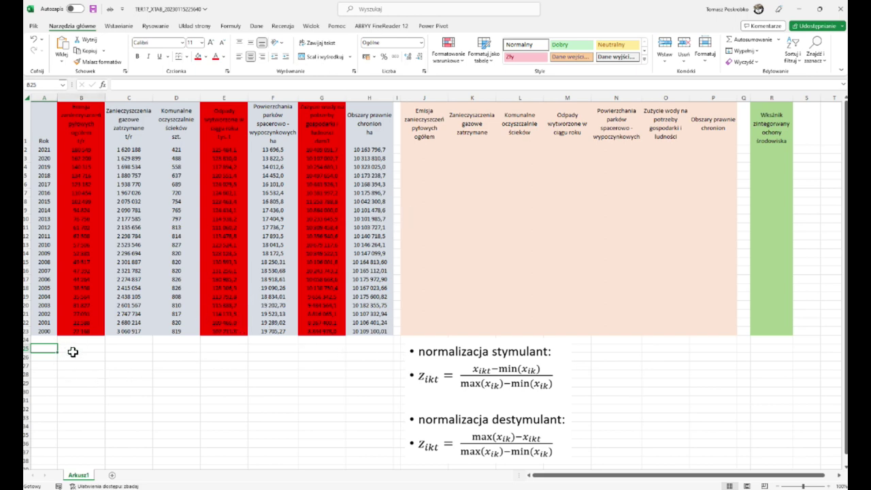
left_click(43, 347)
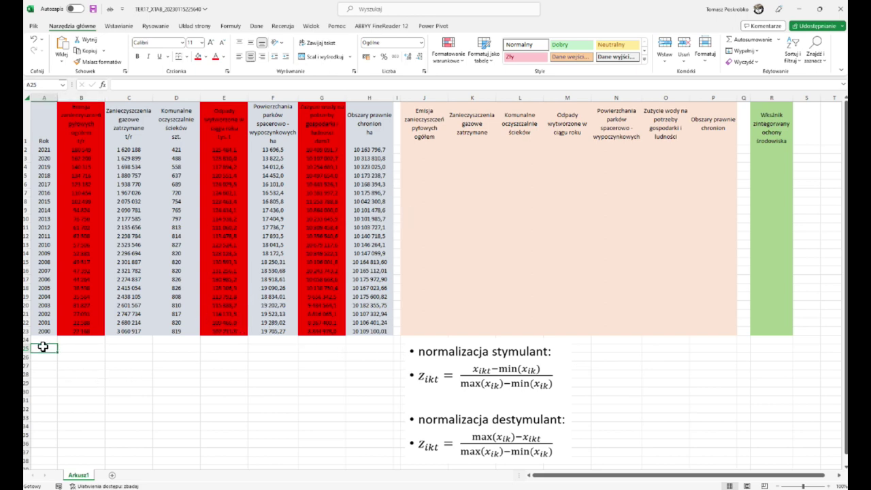
type("Vmax")
key("Return")
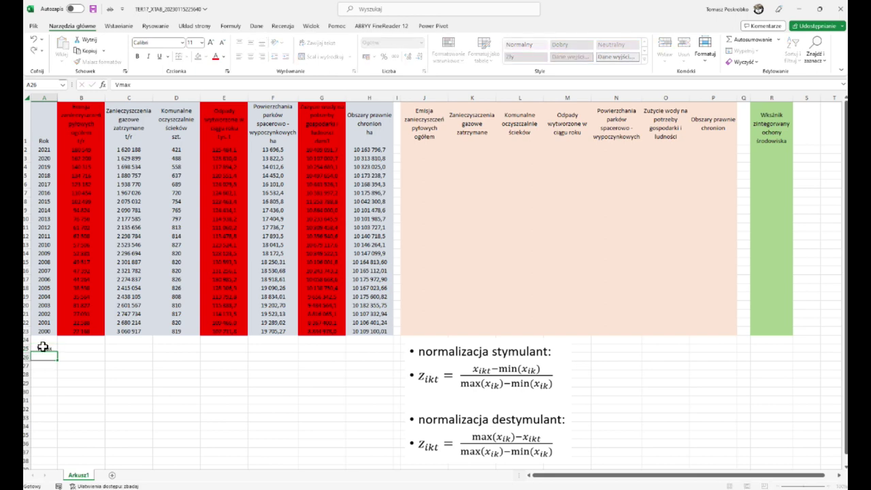
type("Vmin")
key("Tab")
Step: Calculate the Vmax row with =MAX(B2:B23) in B25 and copy the formula across to H25
key("Up")
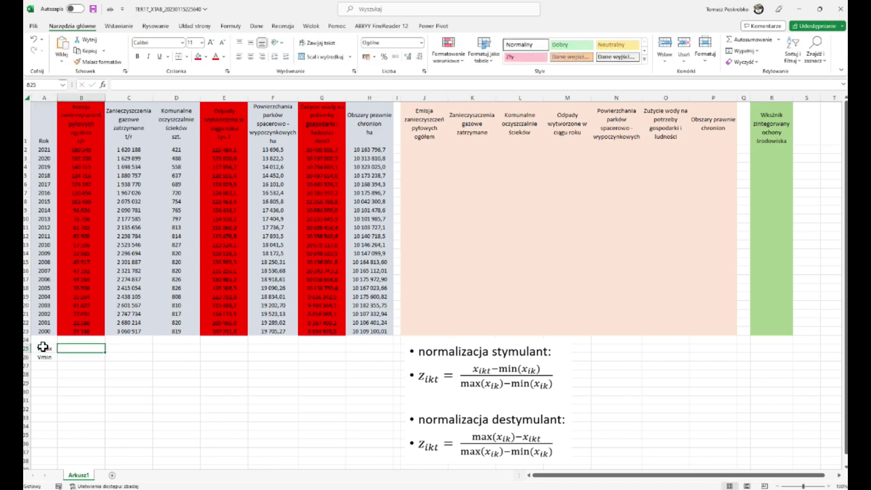
type("=")
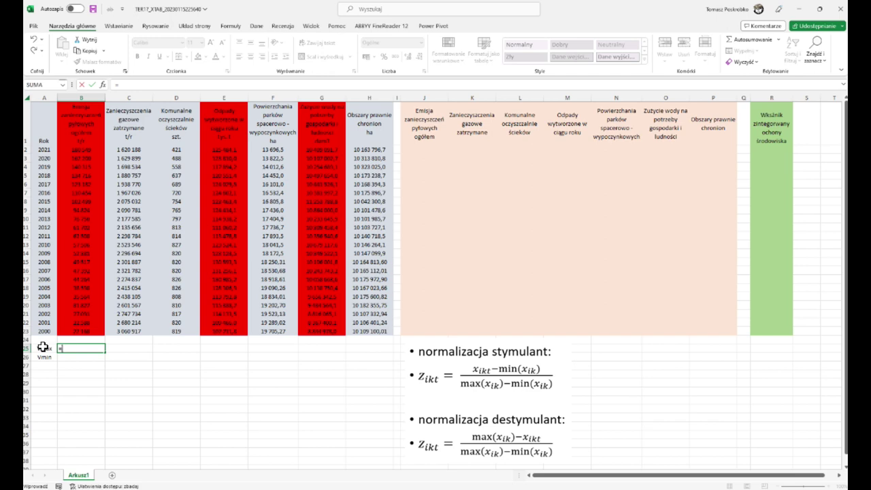
type("max")
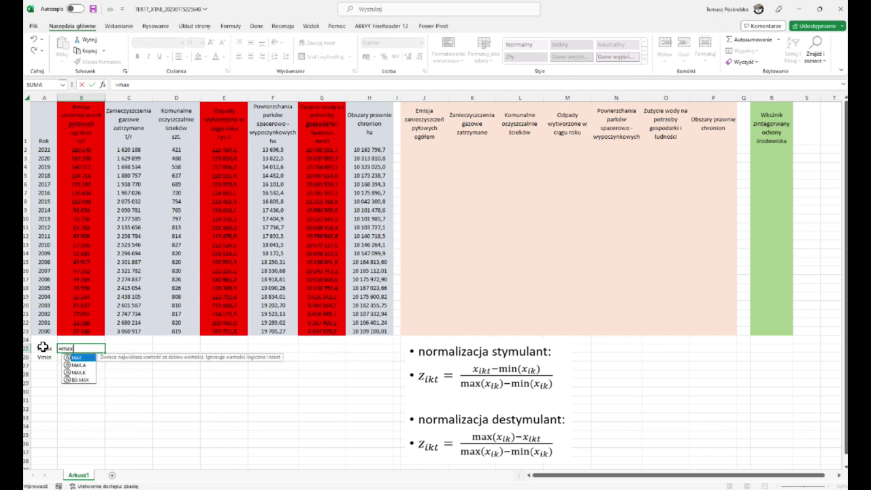
type("(")
left_click_drag(83, 151, 91, 337)
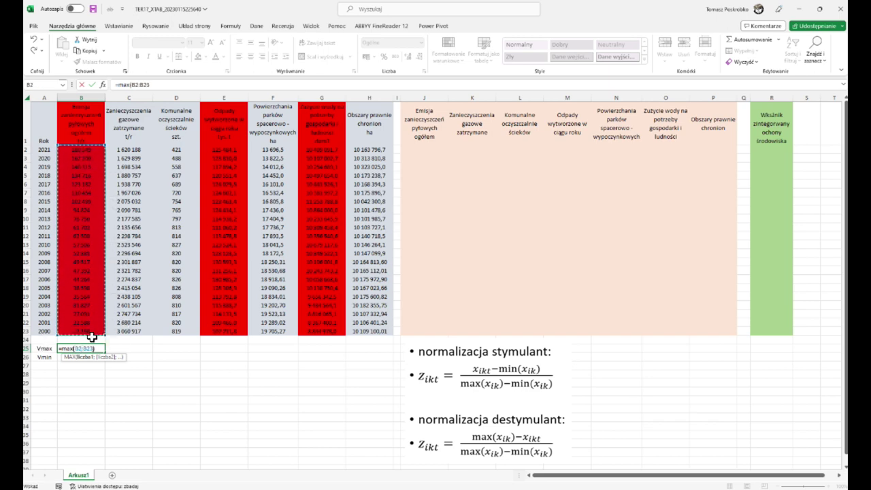
key("Return")
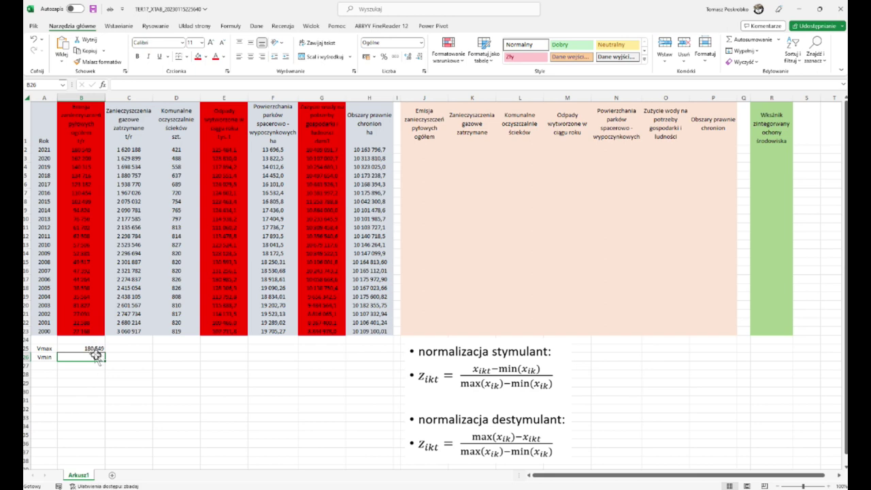
left_click(91, 349)
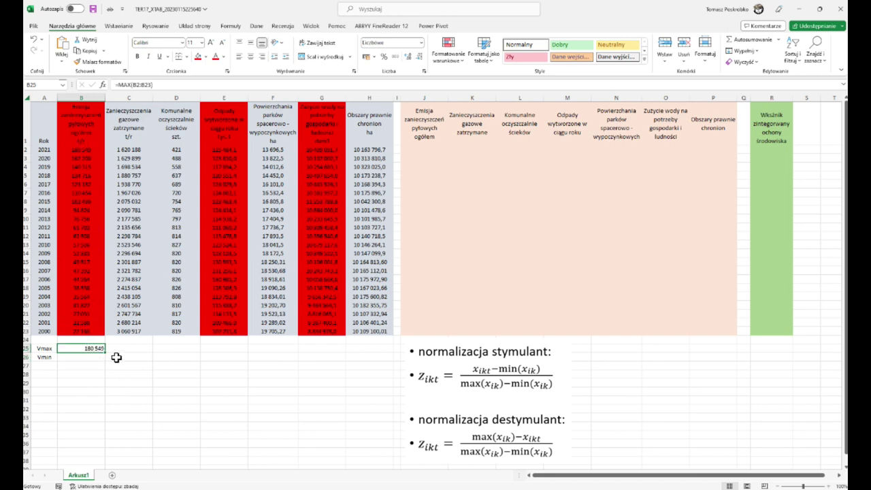
left_click_drag(106, 352, 392, 349)
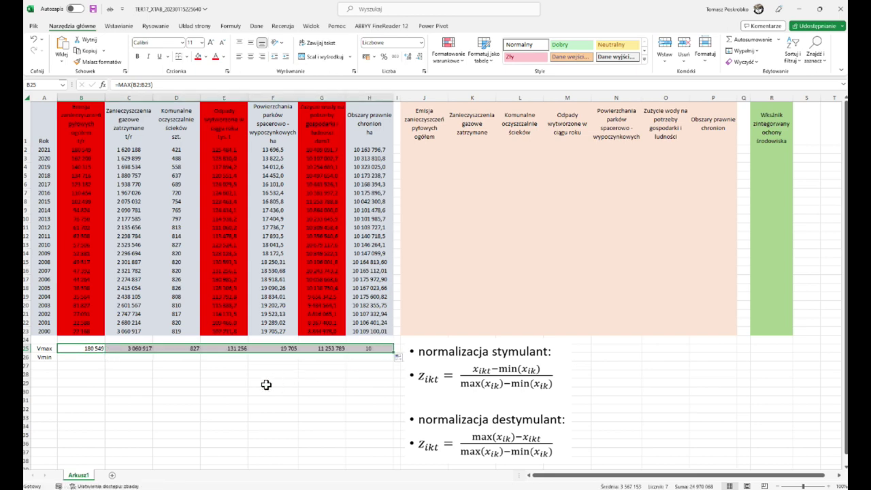
Step: Calculate the Vmin row with =MIN(B2:B23) in B26 and copy the formula across to H26
left_click(77, 357)
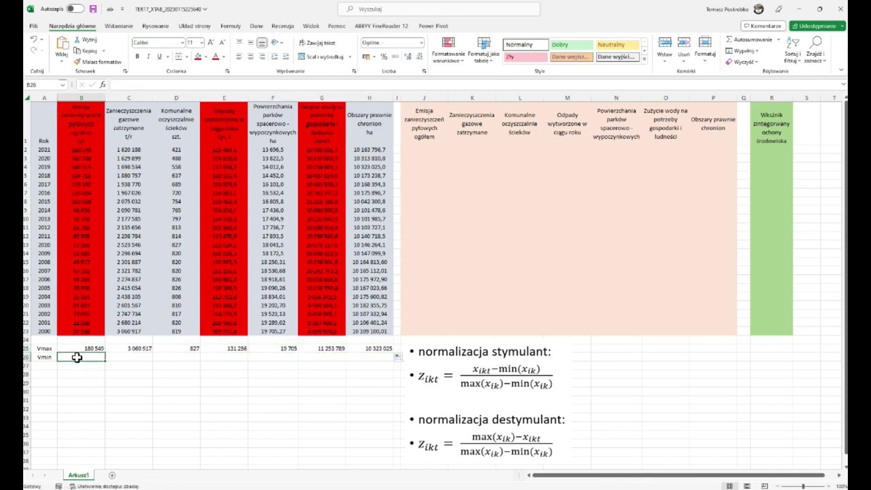
left_click(134, 85)
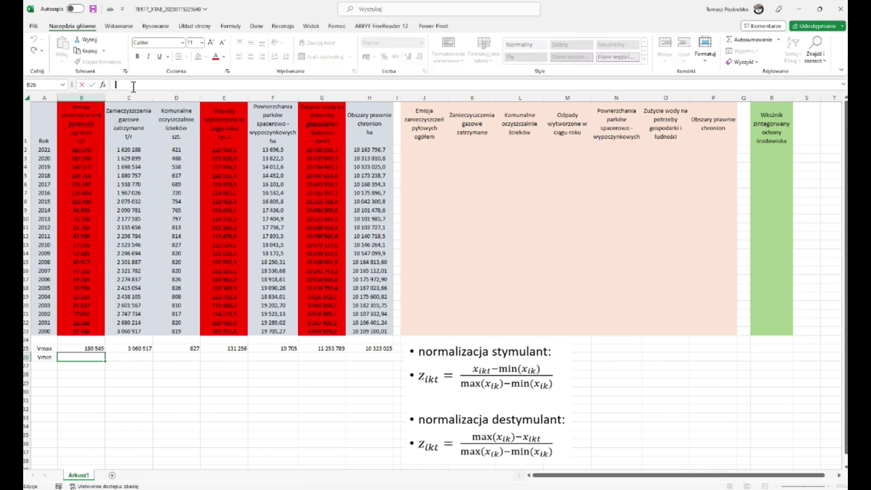
type("=v")
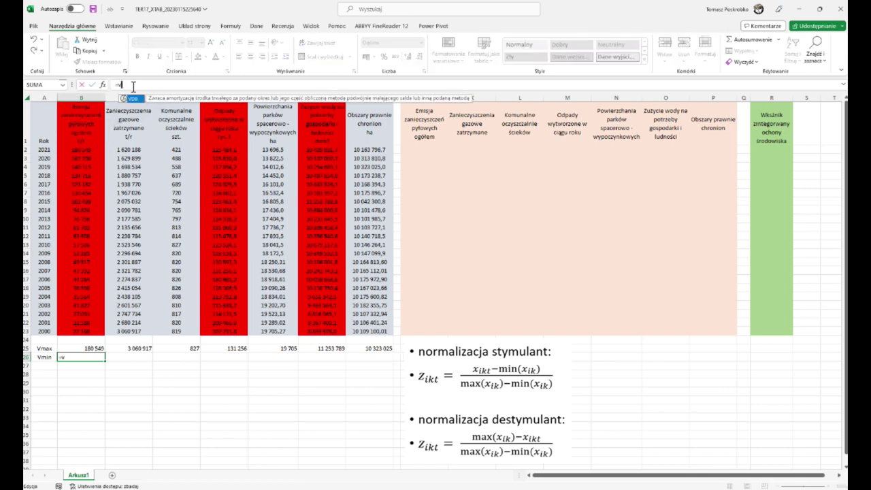
key("BackSpace")
type("mi")
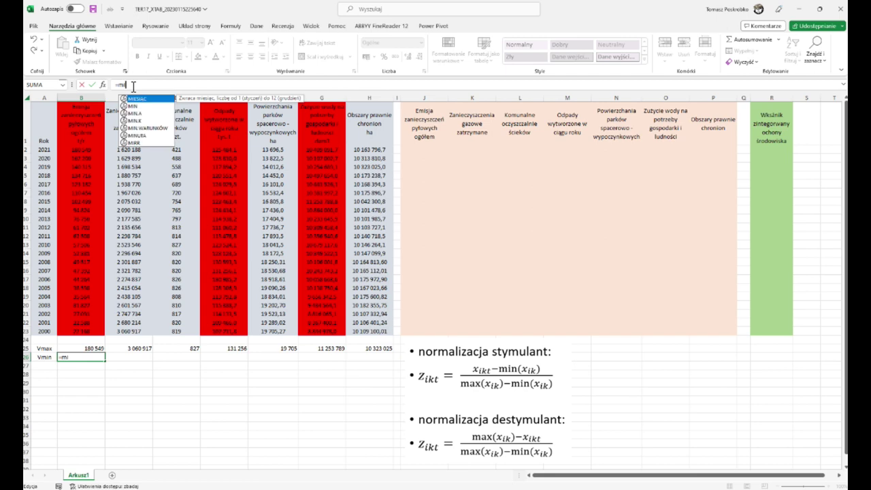
type("n(")
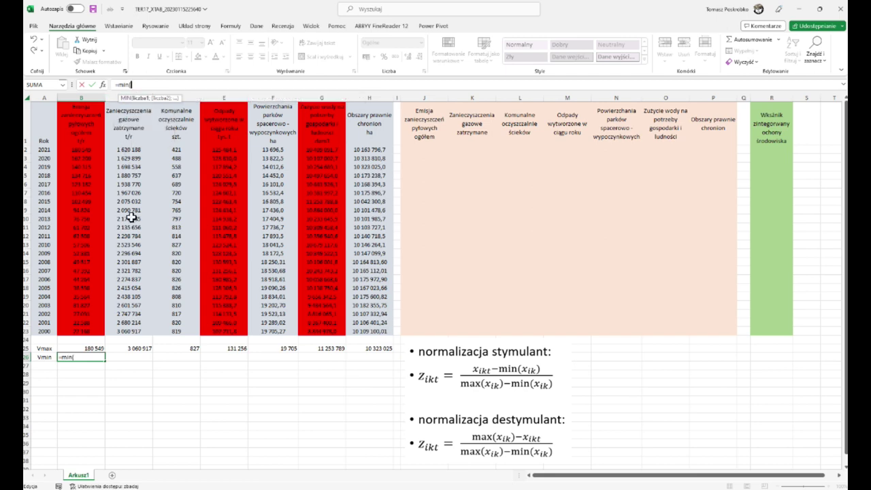
left_click_drag(88, 331, 78, 151)
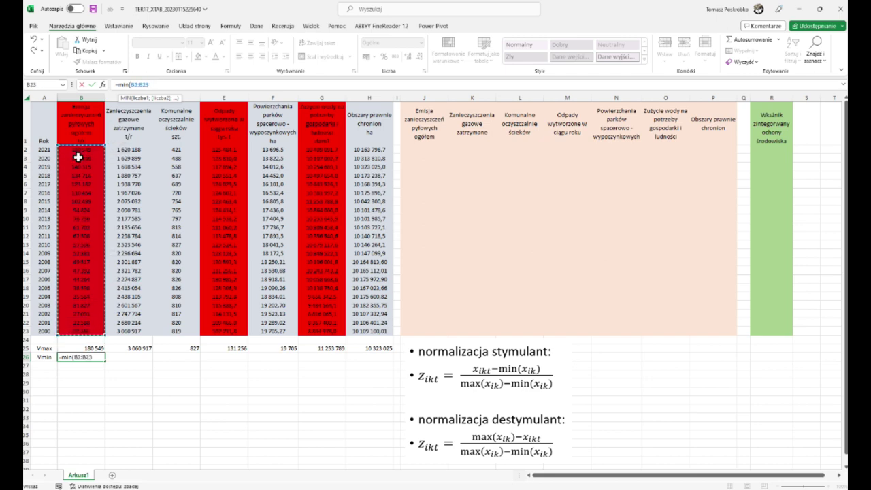
key("Return")
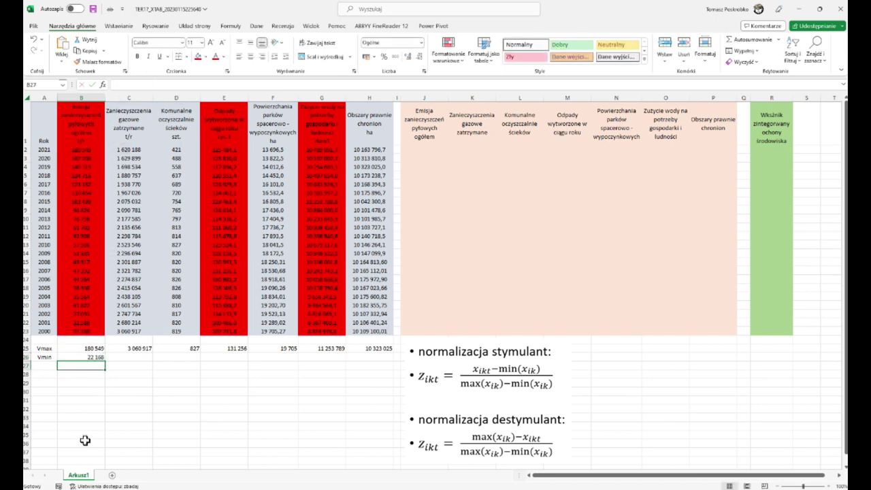
left_click(95, 361)
left_click_drag(106, 360, 377, 360)
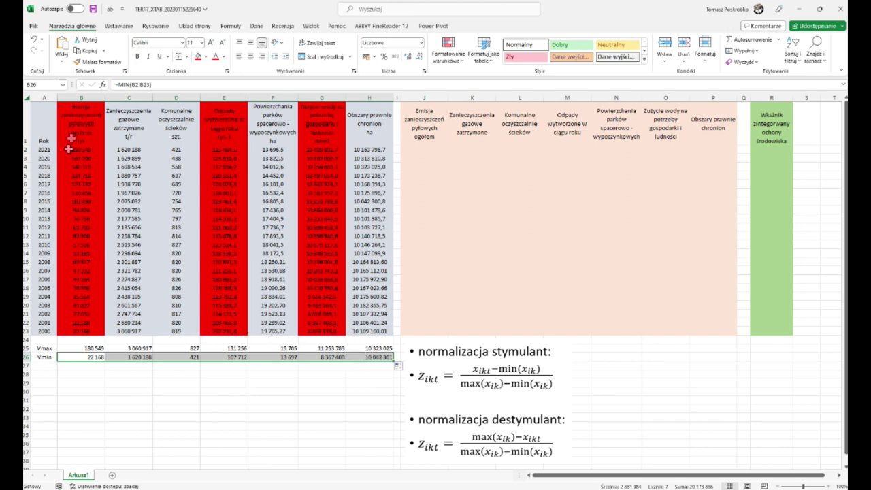
Step: Normalize the 2021 dust emission as a destimulant by entering =(B25-B2)/(B25-B26) in J2
left_click(421, 151)
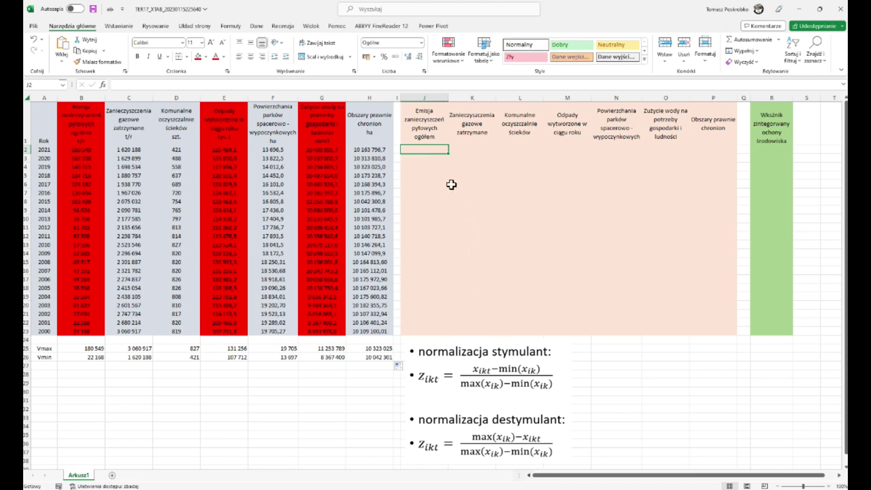
type("=(")
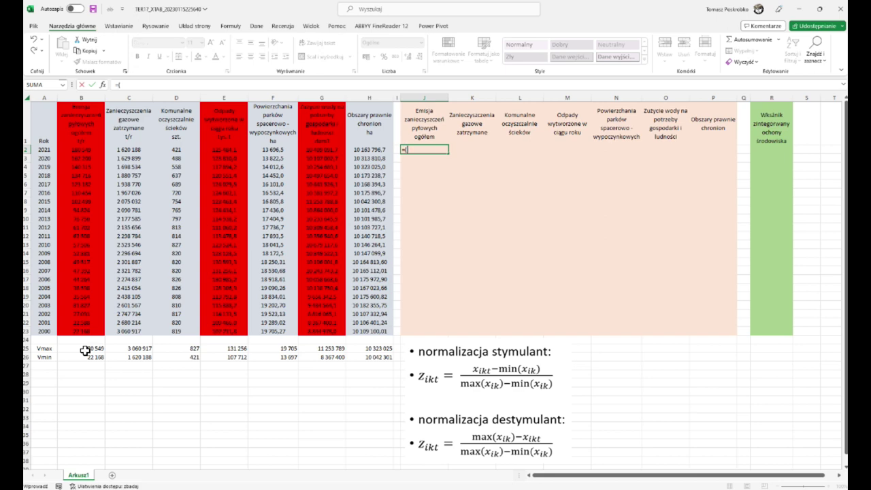
left_click(85, 351)
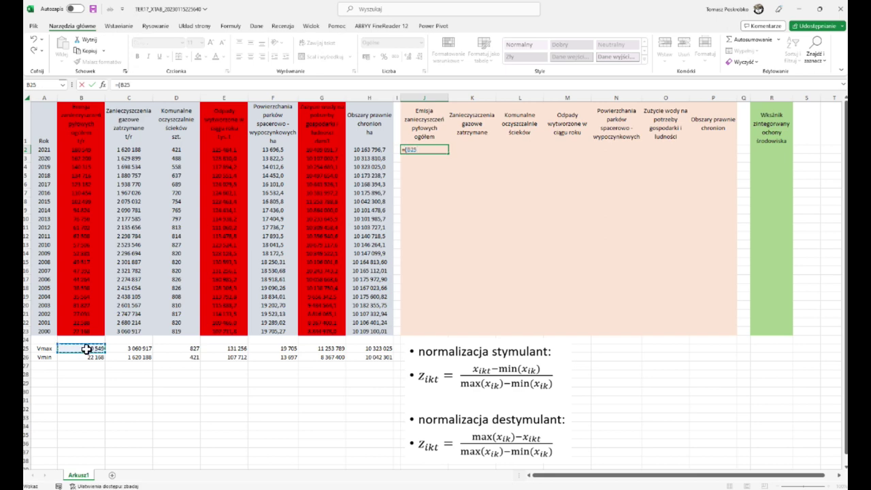
type("-")
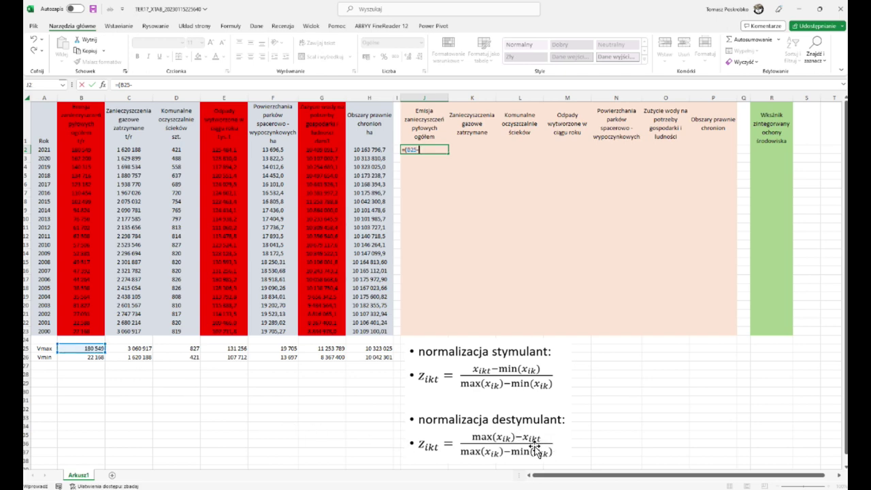
left_click(93, 152)
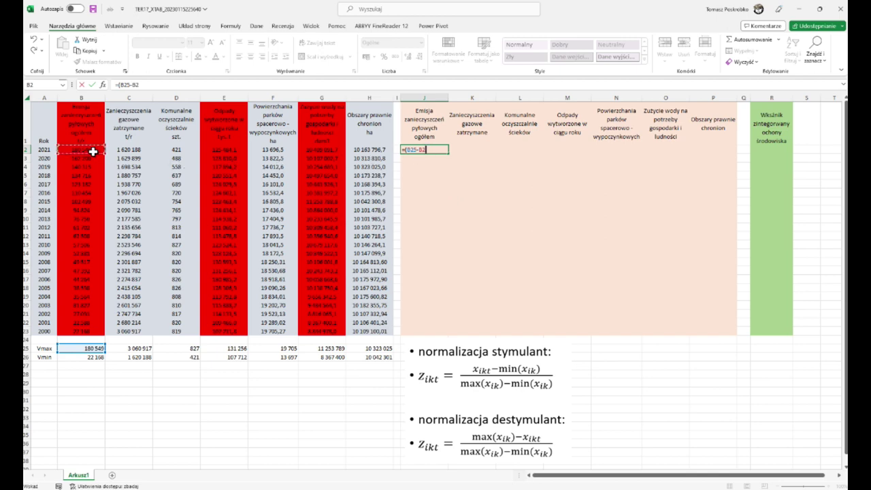
type(")/")
type("(")
left_click(78, 351)
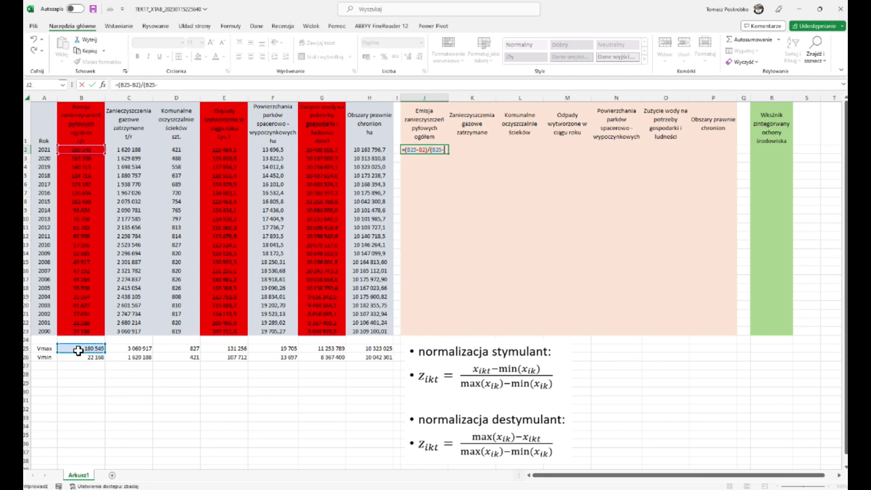
type("-")
left_click(84, 358)
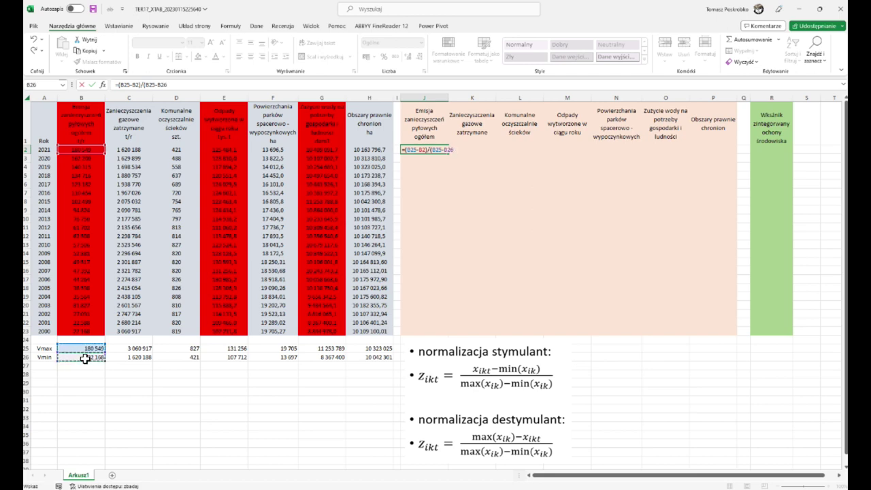
type(")")
key("Return")
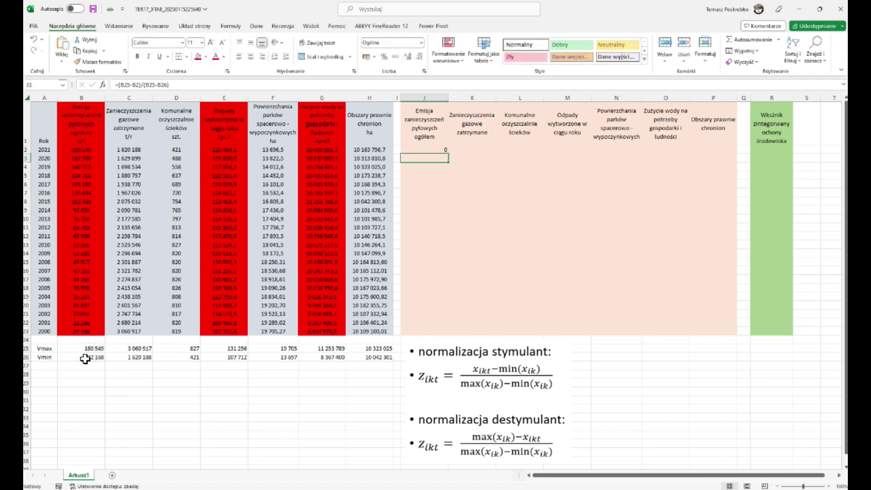
Step: Lock the Vmax and Vmin row references in J2 so the formula reads =(B$25-B2)/(B$25-B$26)
left_click(433, 154)
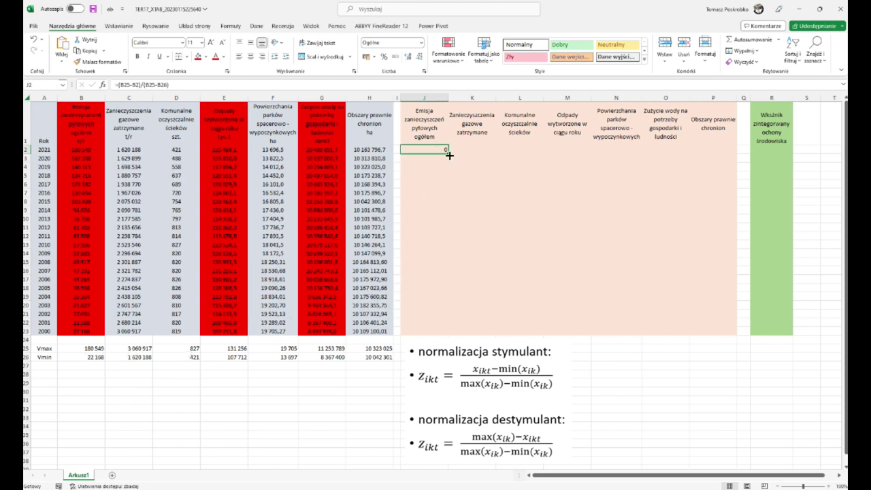
left_click(189, 88)
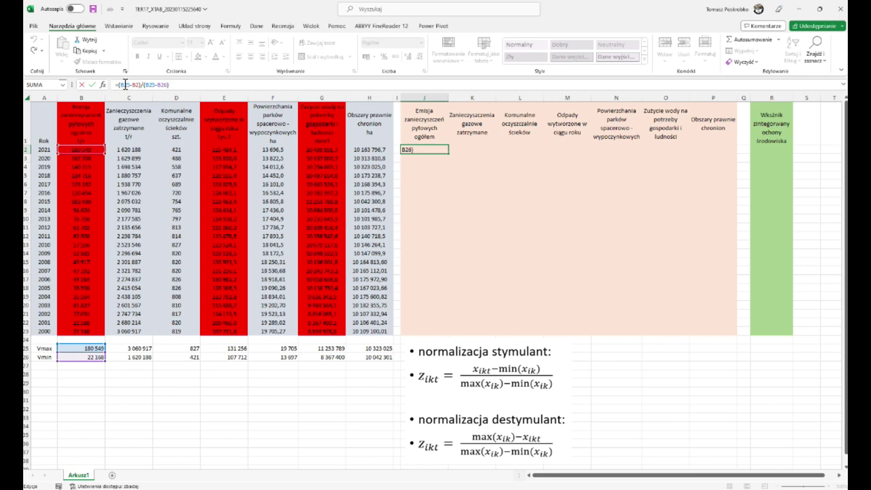
left_click(126, 85)
type("$")
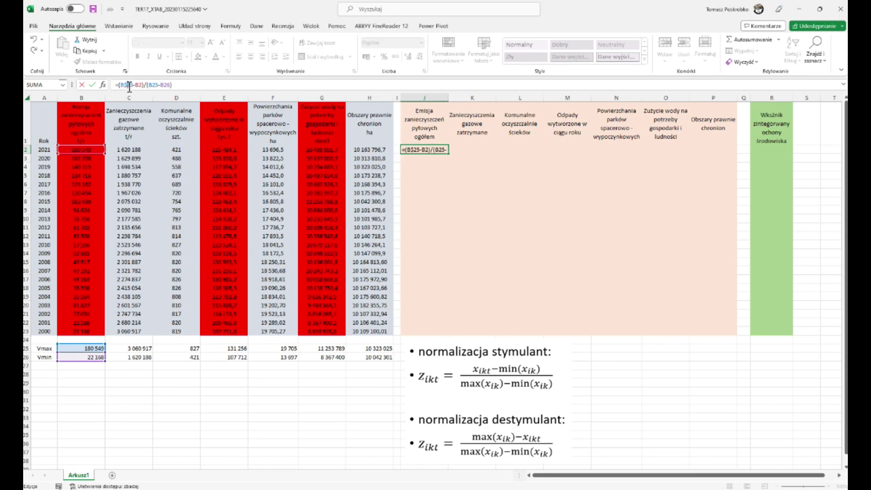
key("Right")
type("$")
key("Right")
key("Right")
key("Right")
type("$")
key("Return")
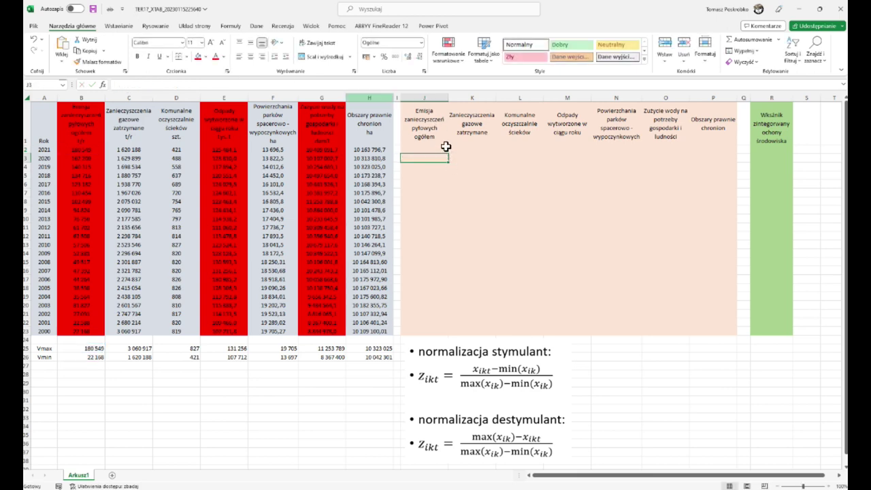
Step: Copy the J2 formula down to J23 and display the values centred with three decimal places
left_click(441, 150)
left_click_drag(447, 153, 458, 336)
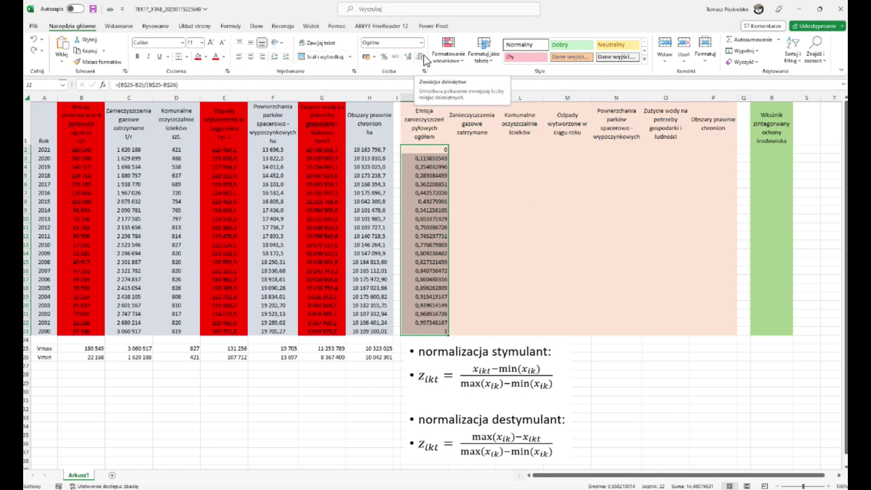
left_click(422, 58)
left_click(422, 58)
left_click(422, 57)
left_click(422, 57)
left_click(422, 58)
left_click(422, 57)
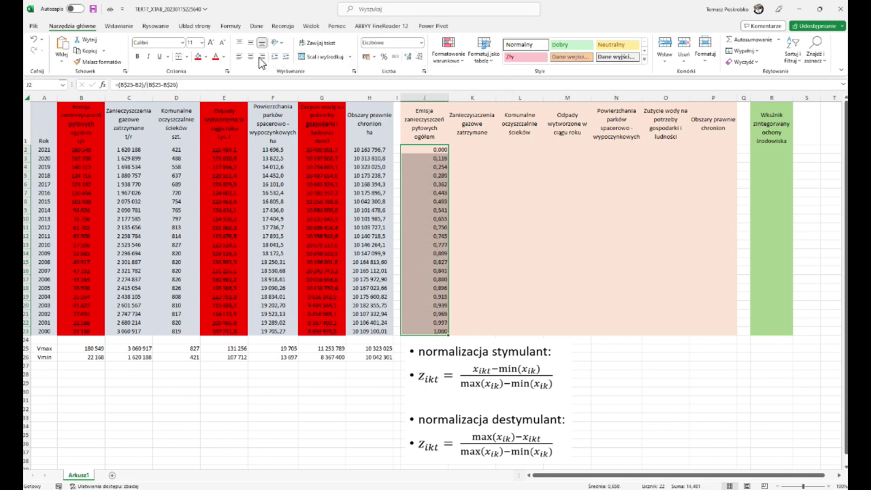
Step: Compare the normalized dust emission values for 2021 and 2000 with their source values in column B
left_click(436, 151)
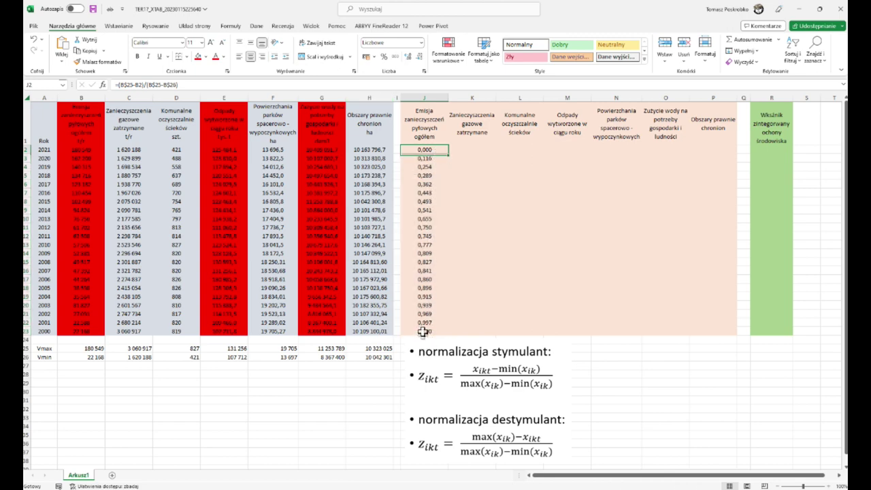
left_click(83, 150)
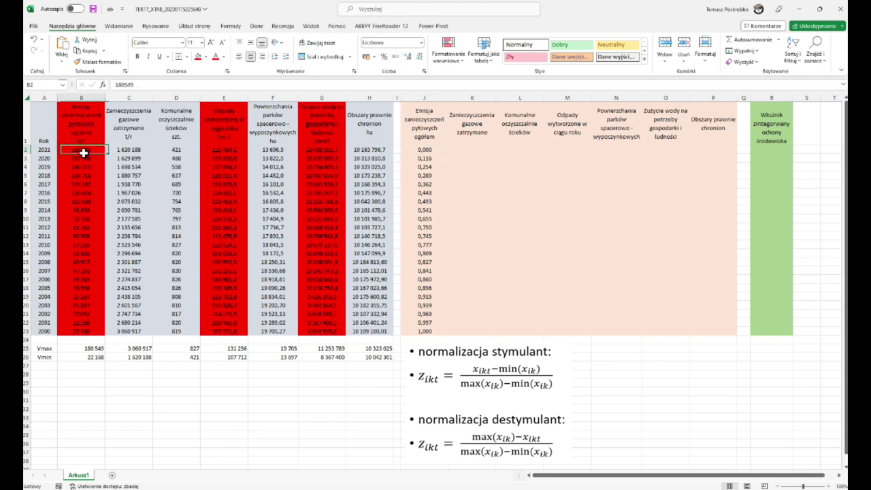
left_click(428, 332)
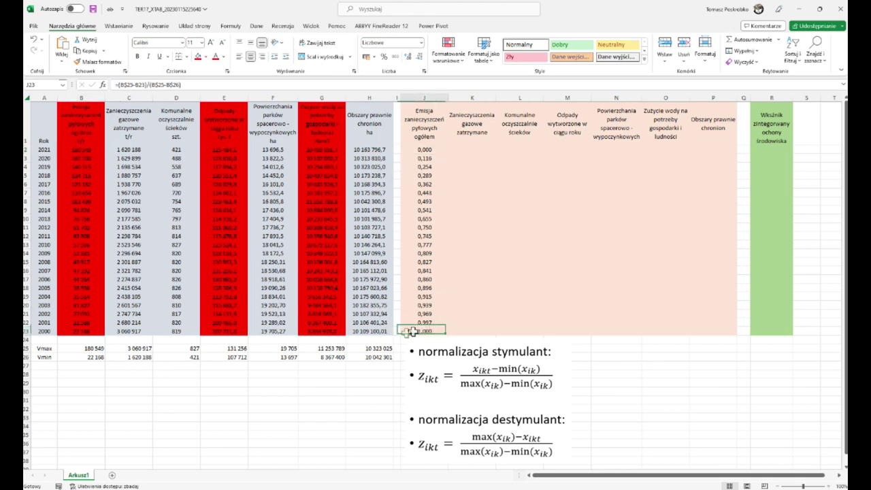
left_click_drag(87, 333, 130, 333)
left_click(87, 333)
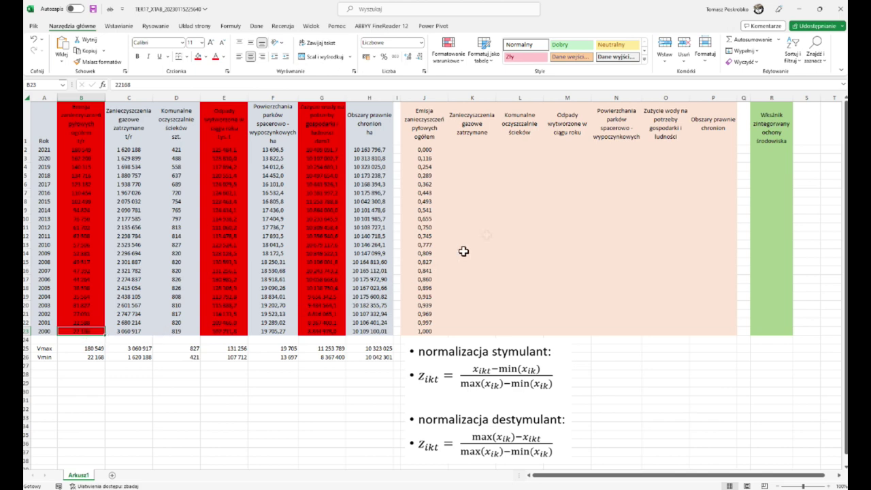
Step: Normalize the 2021 retained gas pollutants as a stimulant by entering =(C2-C26)/(C25-C26) in K2
left_click(467, 143)
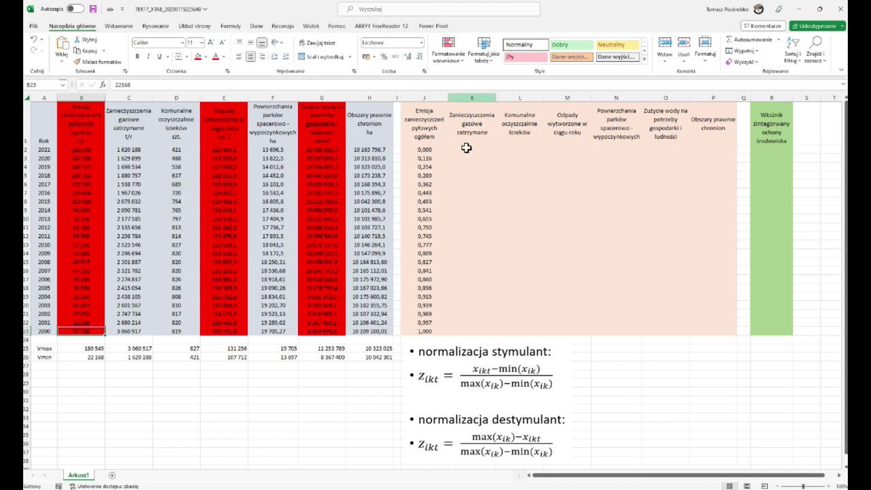
left_click(467, 148)
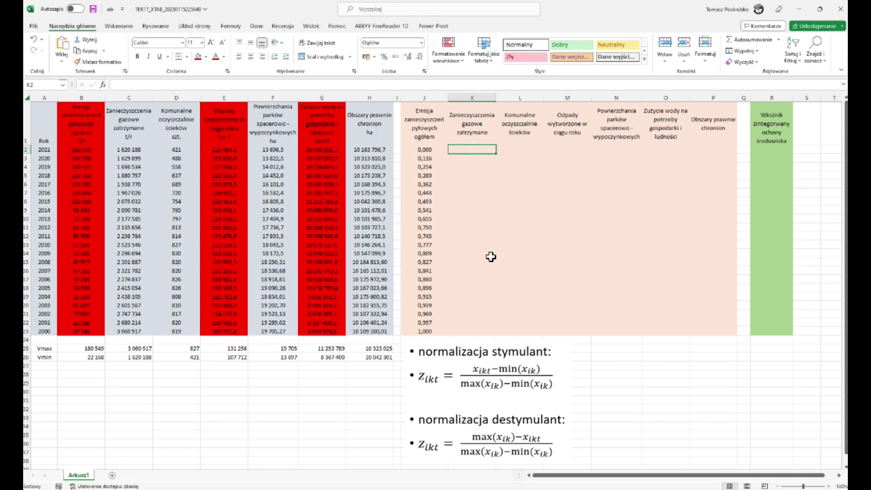
type("=")
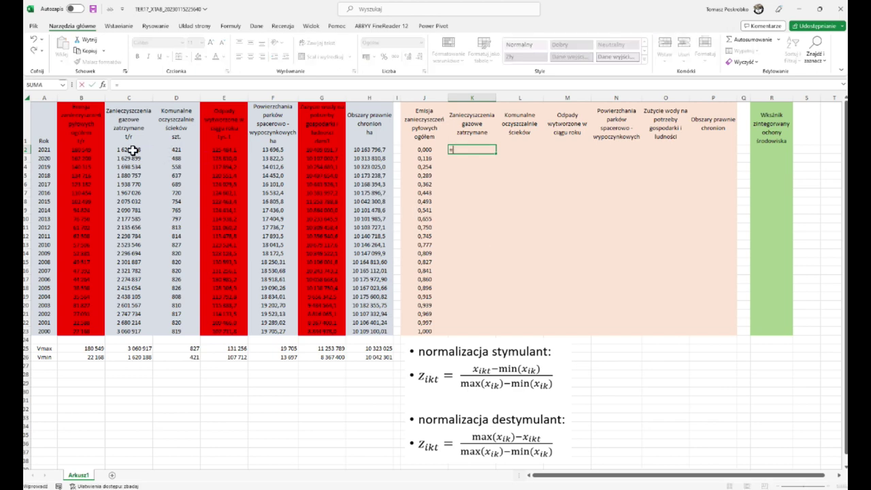
type("(")
mouse_move(132, 151)
left_mouse_down()
mouse_move(133, 141)
mouse_move(137, 152)
left_mouse_up()
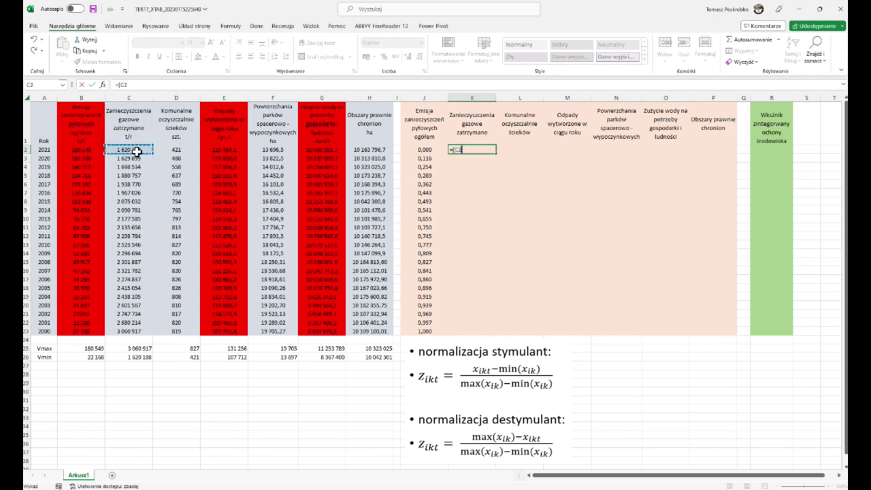
type("-")
left_click(139, 360)
type(")/(")
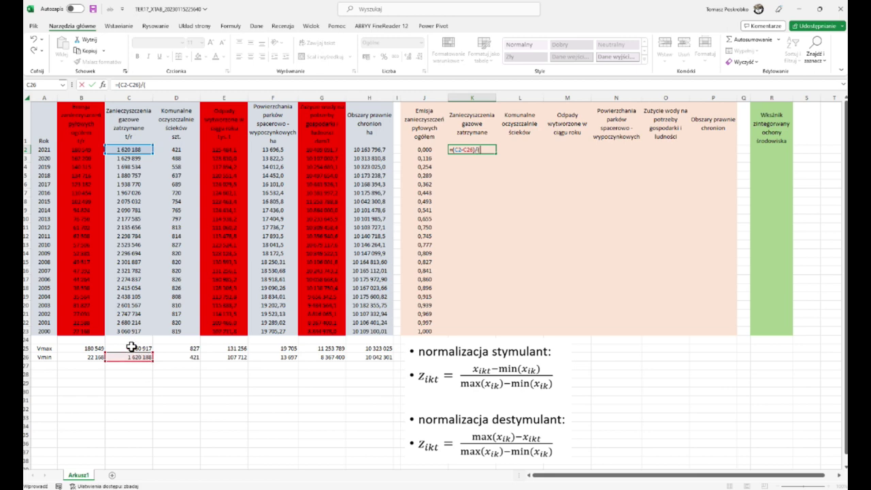
left_click(134, 350)
type("-")
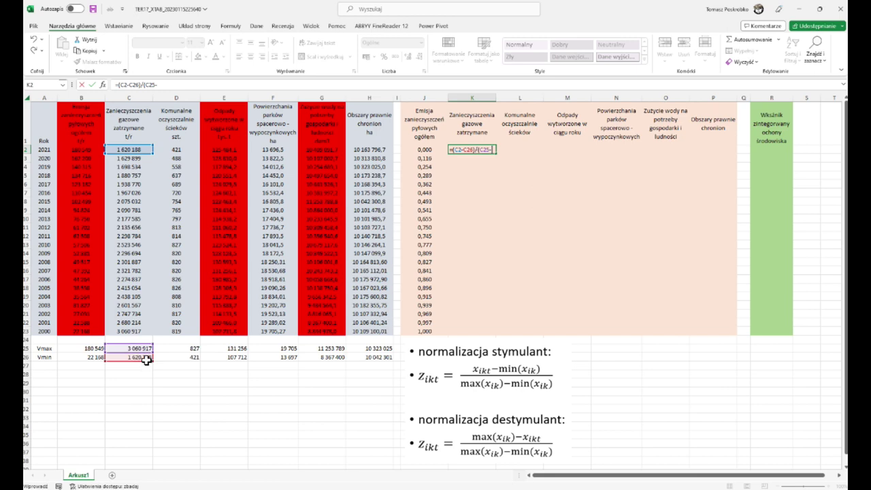
left_click(146, 359)
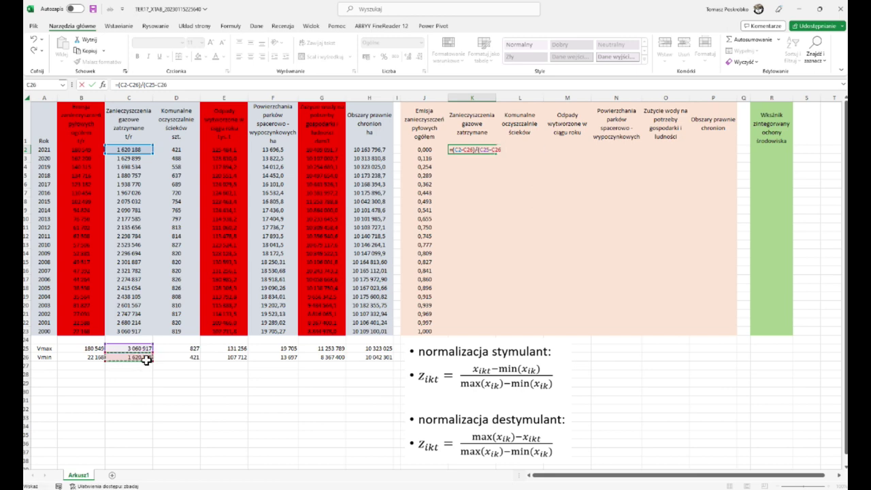
type(")")
key("Return")
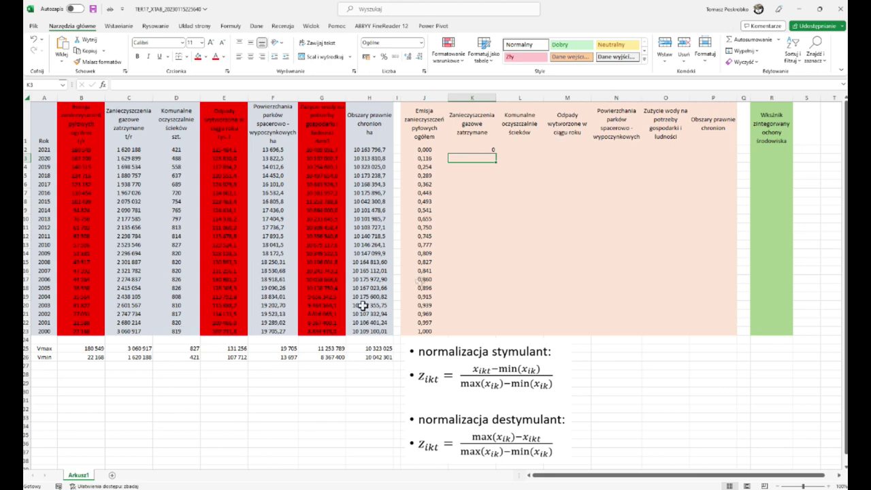
Step: Lock the Vmin and Vmax row references in K2 so the formula reads =(C2-C$26)/(C$25-C$26)
left_click(464, 147)
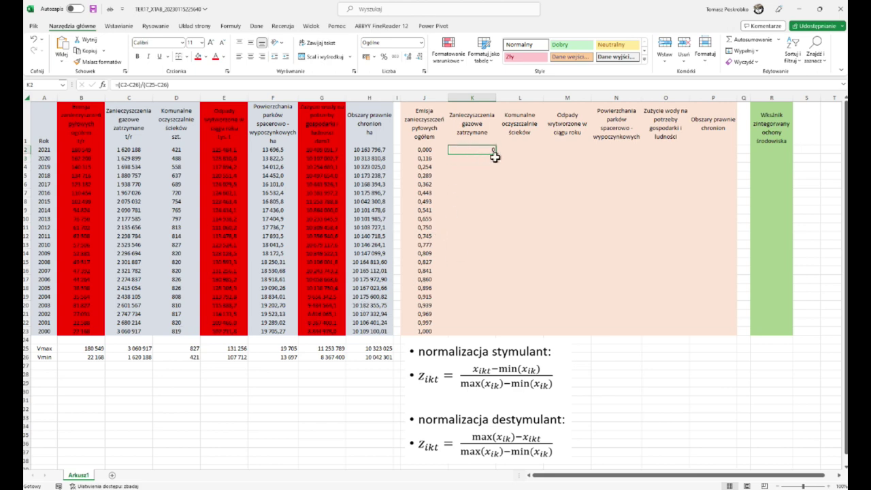
left_click_drag(498, 154, 477, 156)
left_click(138, 83)
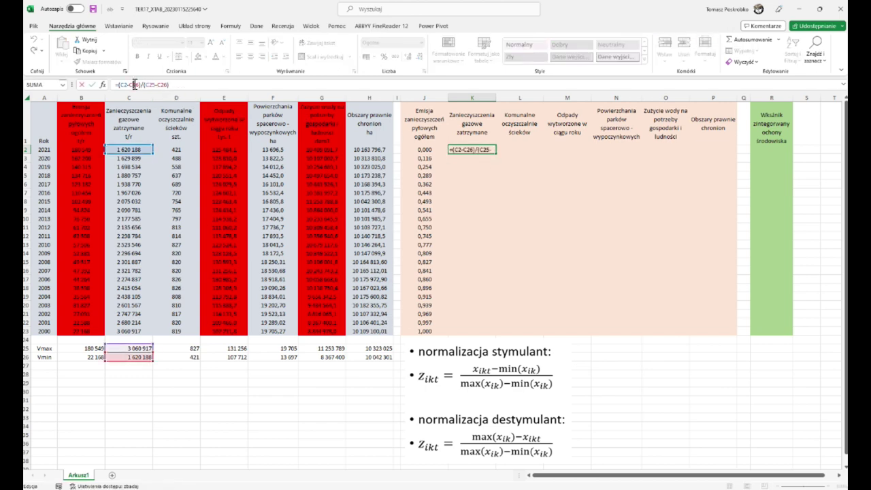
type("$")
key("Right")
type("$")
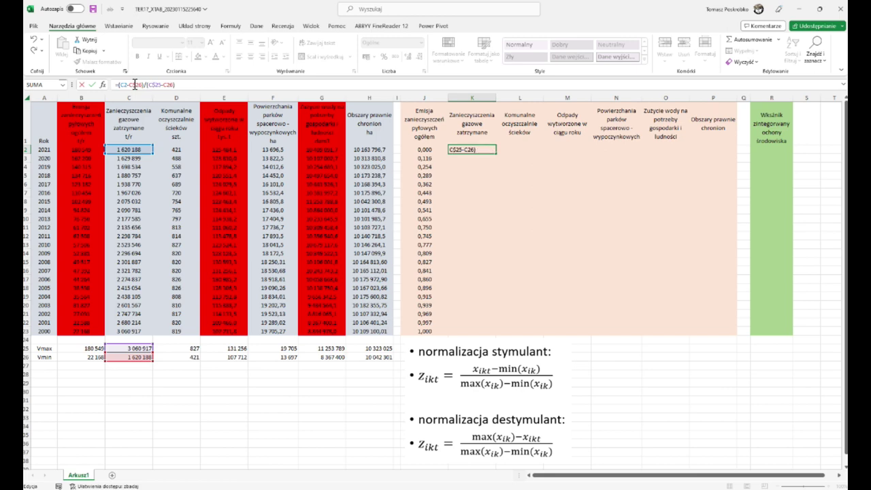
key("Right")
key("Right")
key("Right")
key("Right")
type("$")
key("Return")
Step: Copy the K2 formula down to K23 and display the values centred with three decimal places
left_click(467, 150)
left_click_drag(498, 154, 497, 335)
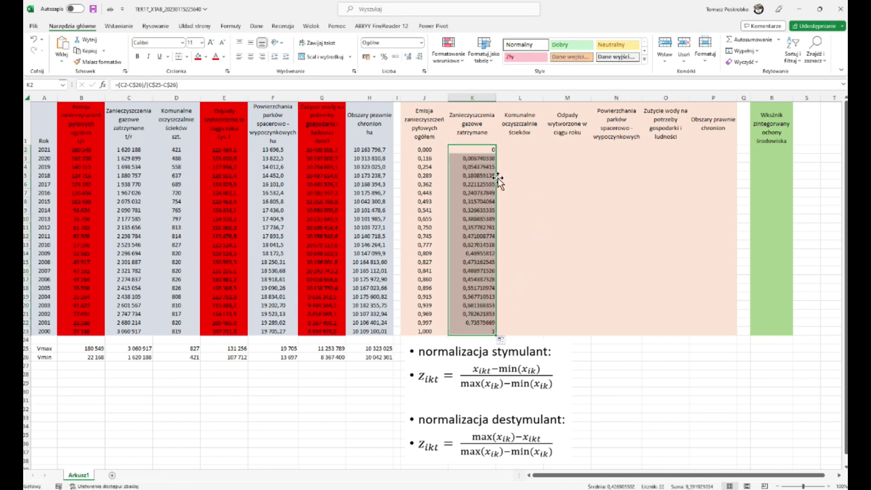
left_click(412, 57)
left_click(412, 57)
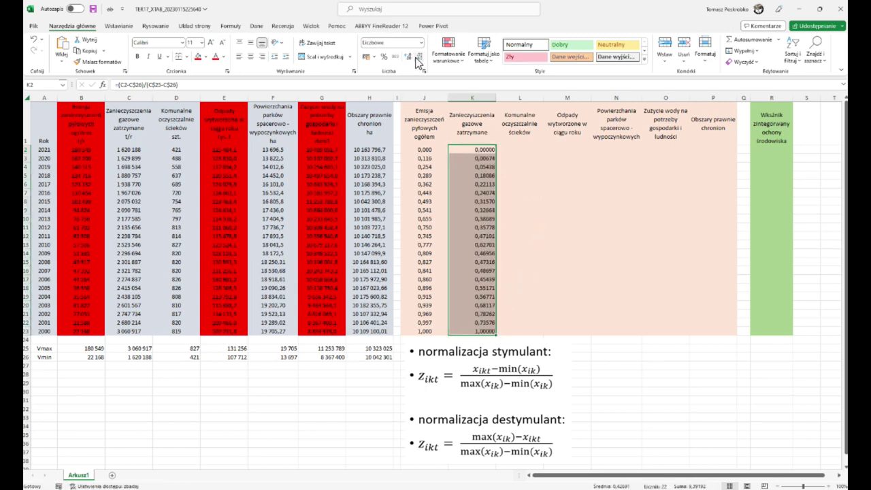
left_click(412, 57)
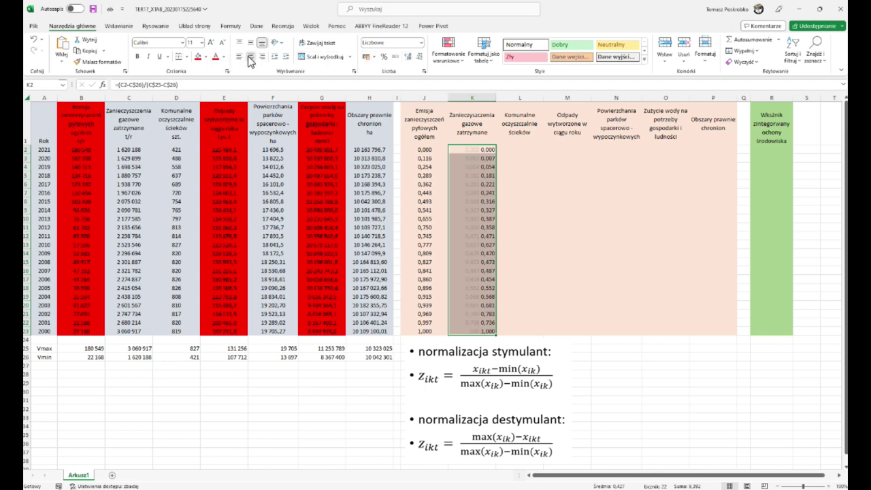
left_click(486, 158)
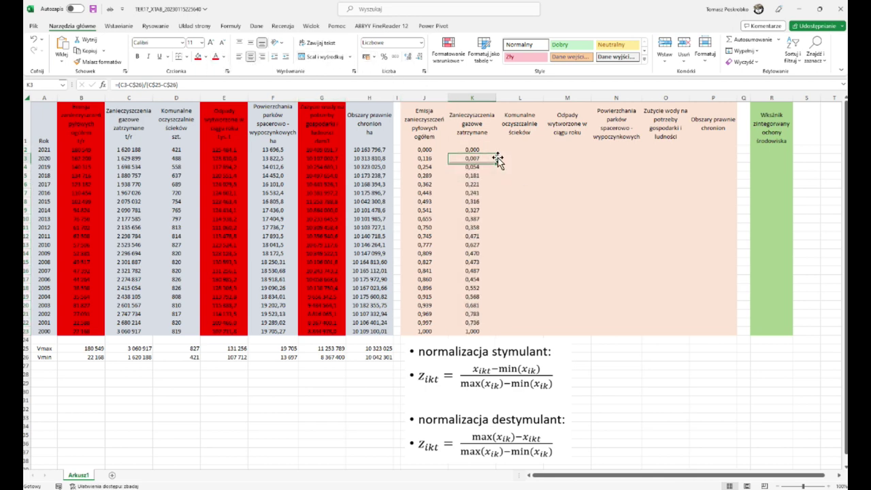
Step: Fill the remaining normalized columns L to P down to row 23 with the stimulant or destimulant formula matching each indicator
left_click(487, 149)
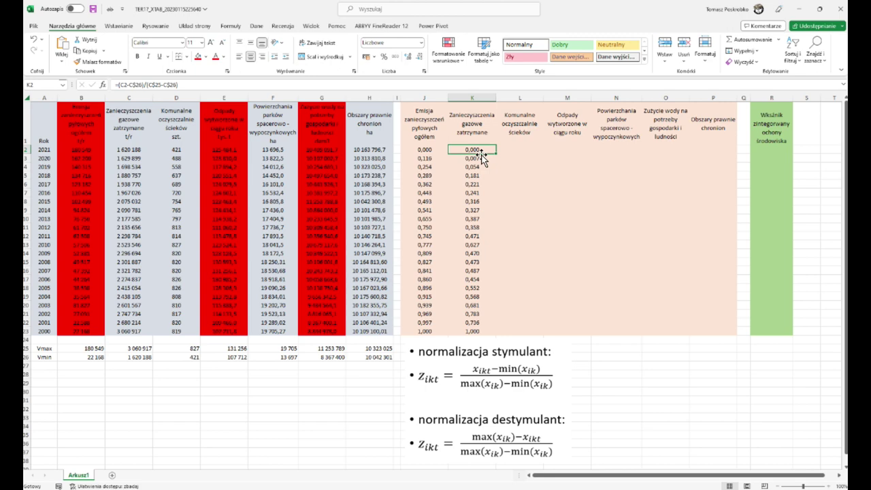
key("ctrl+v")
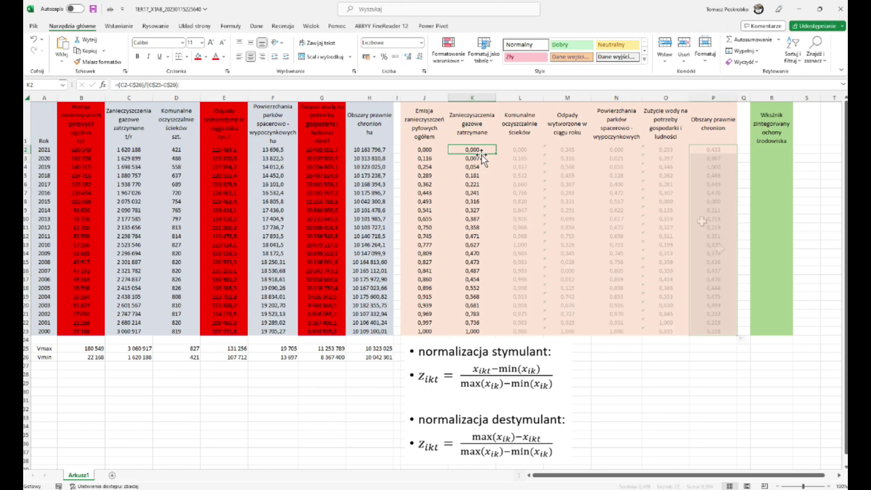
left_click(483, 158)
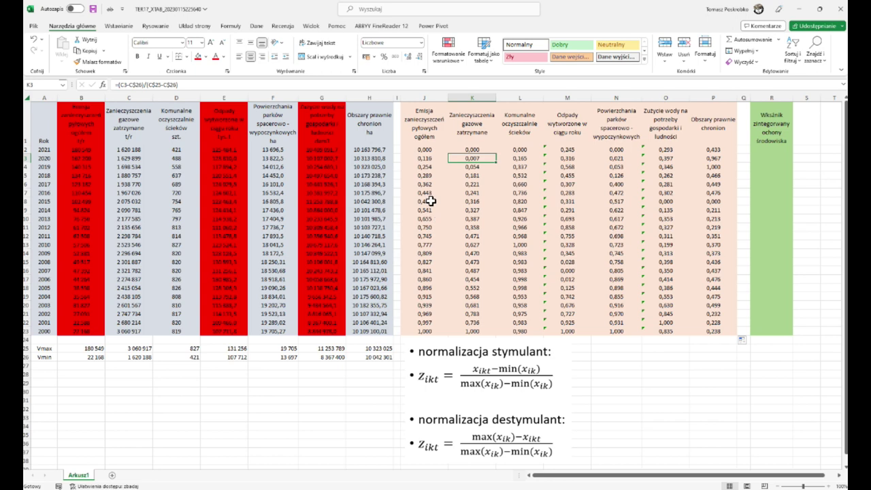
Step: Calculate the integrated environmental protection index in R2 as =ŚREDNIA(J2:P2) and copy the formula down to R23
left_click(765, 151)
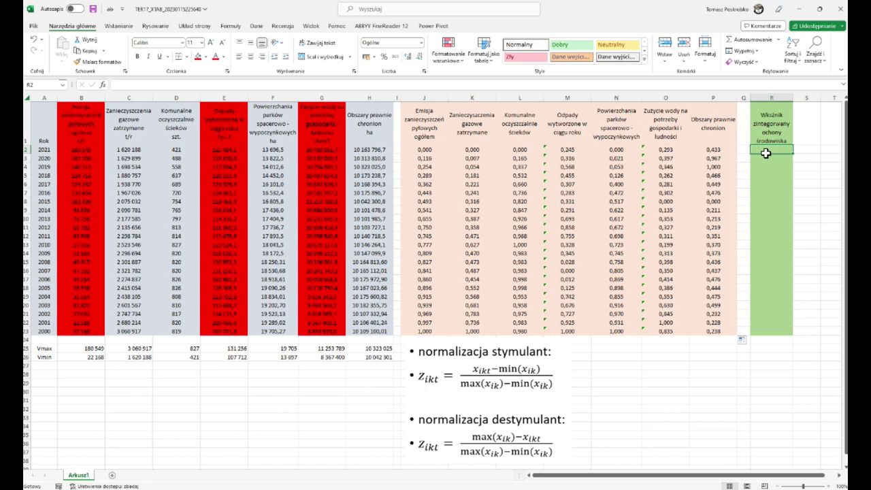
type("=")
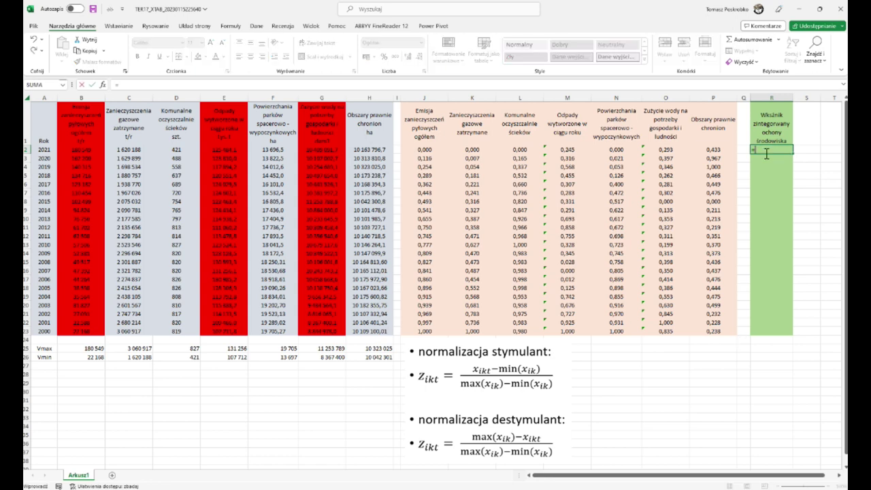
type("średni")
type("a(")
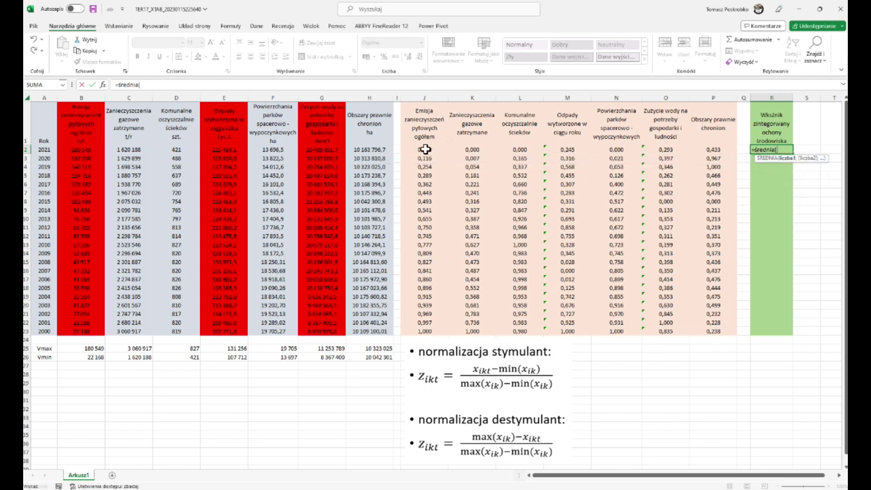
left_click_drag(425, 149, 707, 151)
key("Return")
left_click(786, 150)
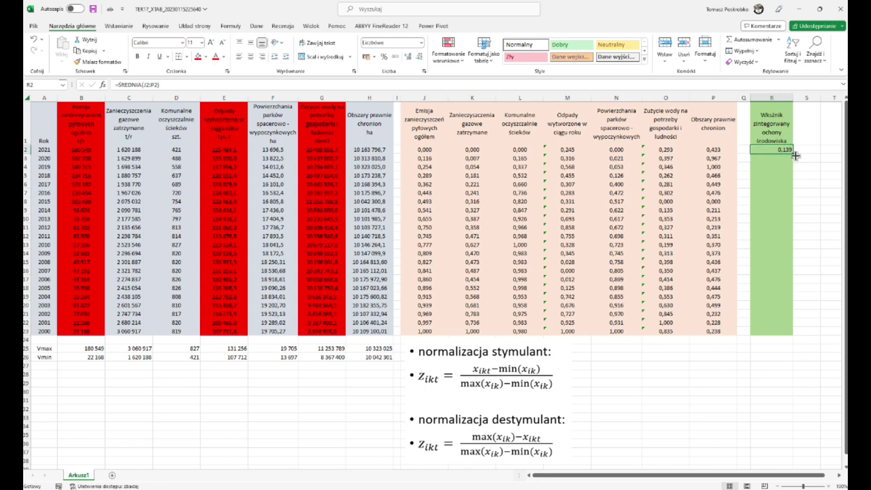
left_click_drag(792, 154, 788, 332)
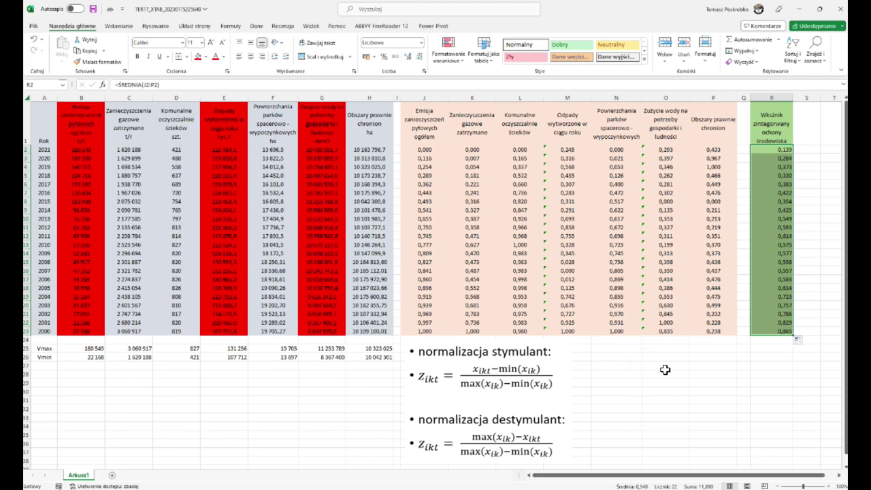
left_click_drag(661, 366, 670, 341)
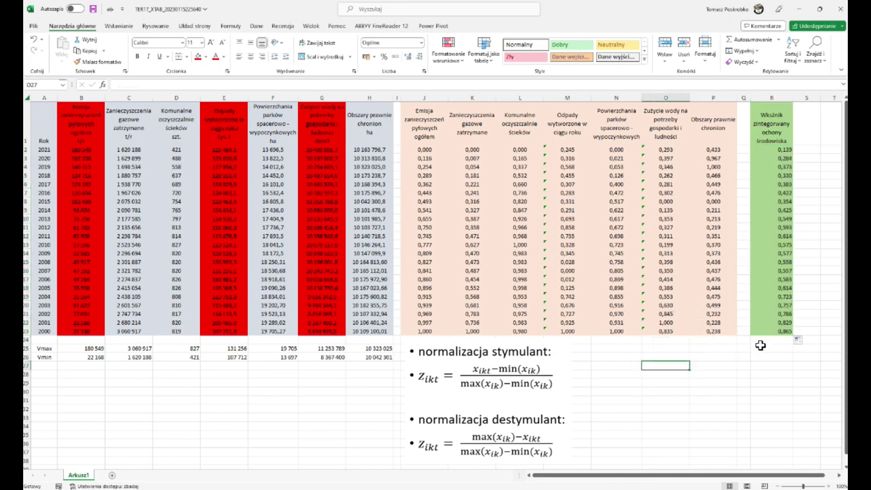
scroll(760, 345, "down", 1)
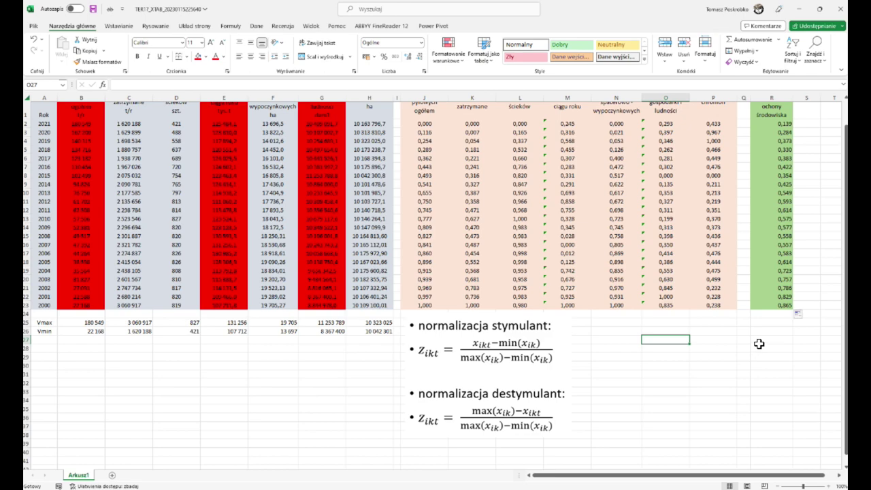
scroll(759, 341, "up", 1)
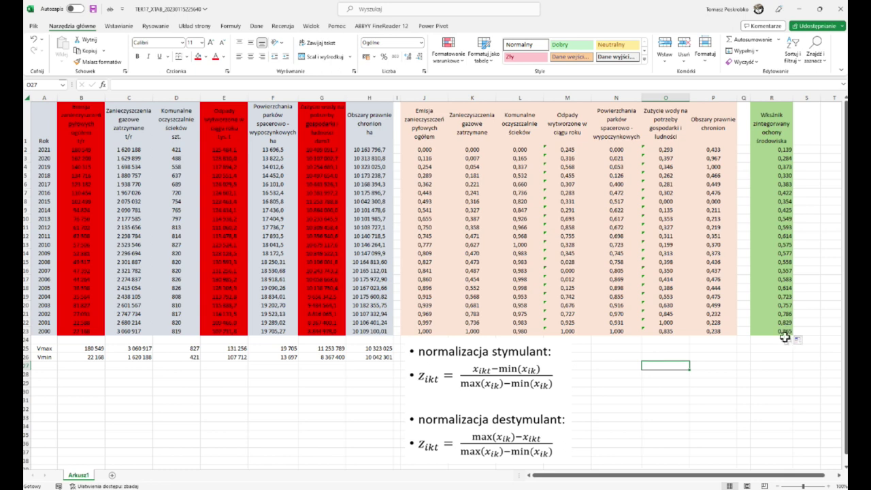
left_click(783, 332)
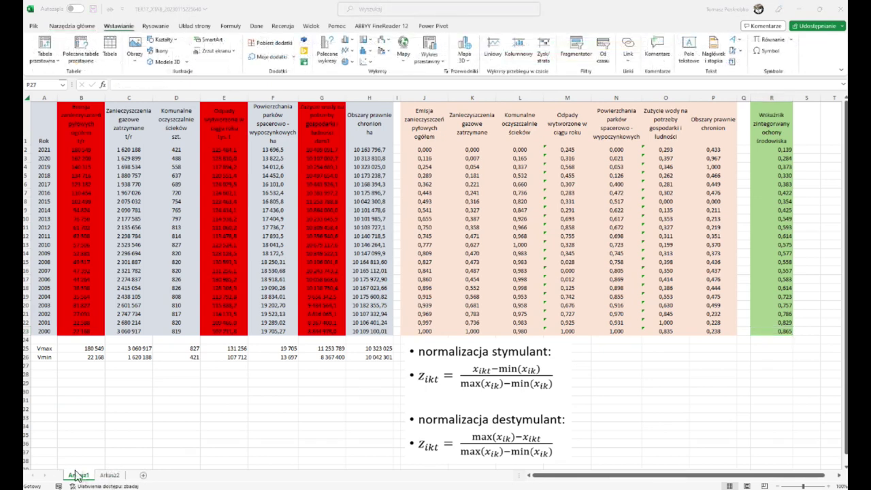
Step: On sheet Arkusz2, add the area chart of the integrated index by year and place it between the table and column V
left_click(107, 476)
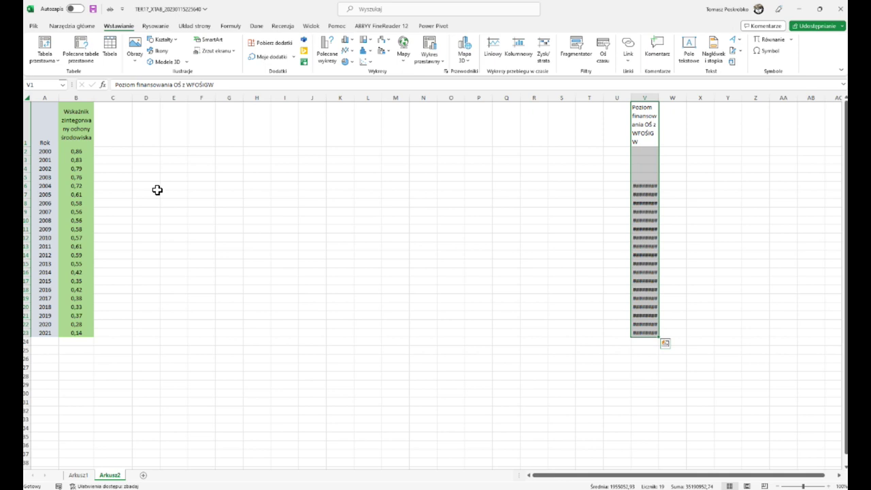
key("alt+F1")
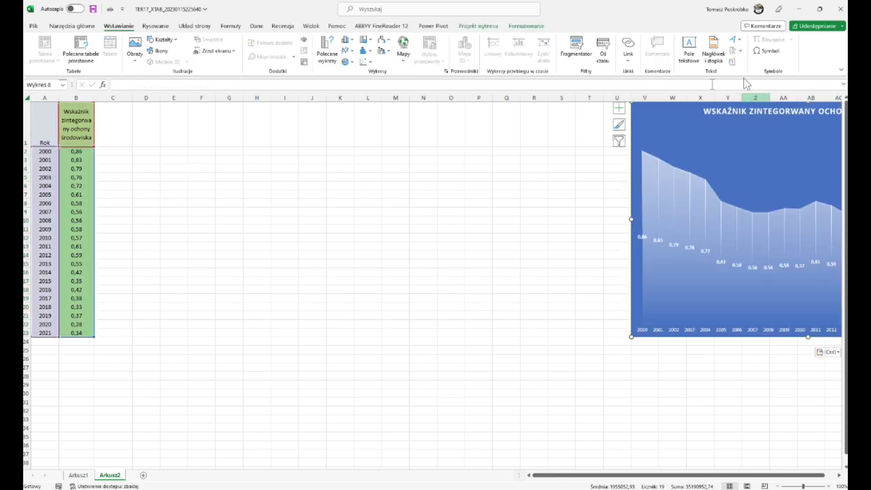
mouse_move(654, 119)
left_mouse_down()
mouse_move(529, 134)
mouse_move(205, 102)
mouse_move(138, 119)
mouse_move(139, 112)
left_mouse_up()
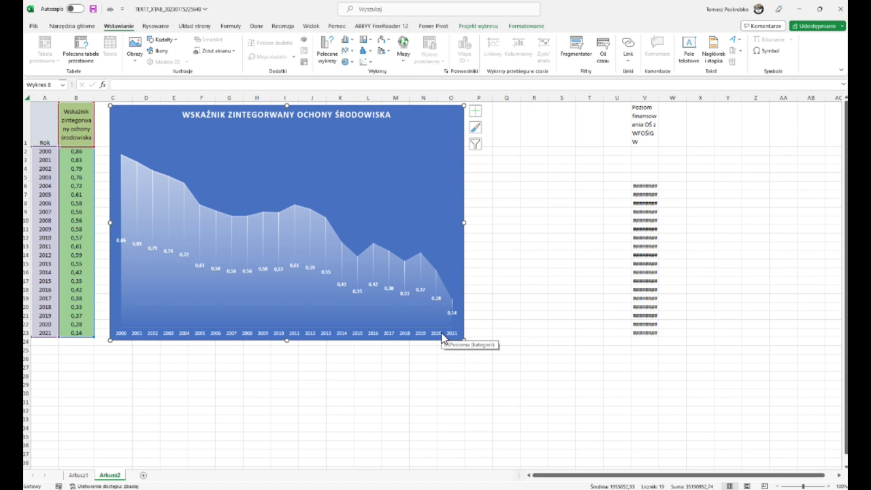
left_click_drag(168, 129, 273, 129)
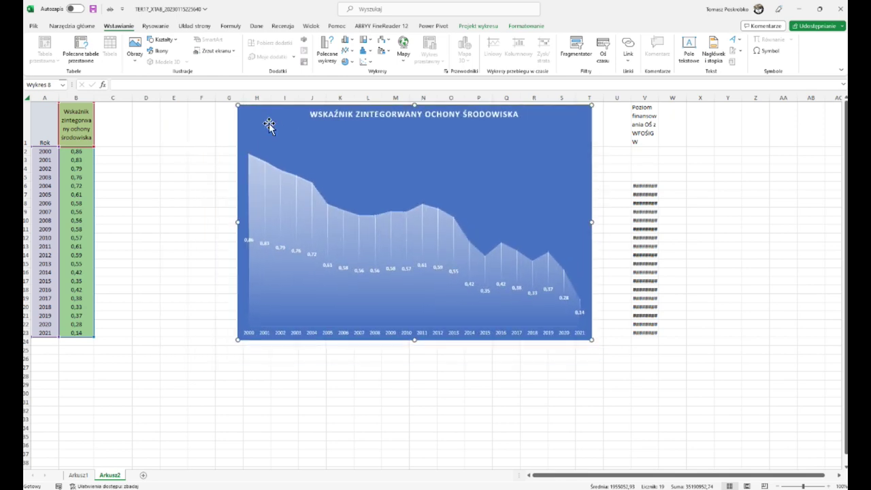
Step: Move the WFOŚiGW funding data from V1:V23 to C1:C23 beside the index and centre its header
left_click_drag(643, 117, 648, 335)
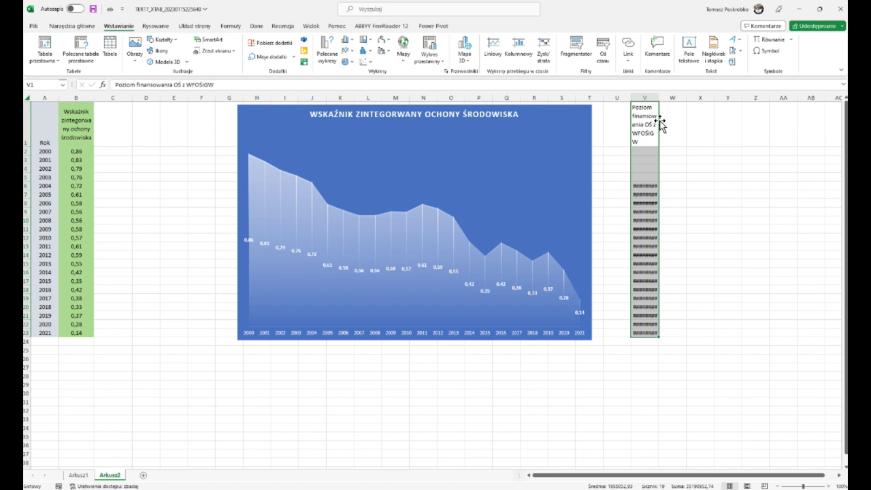
left_click_drag(660, 122, 115, 132)
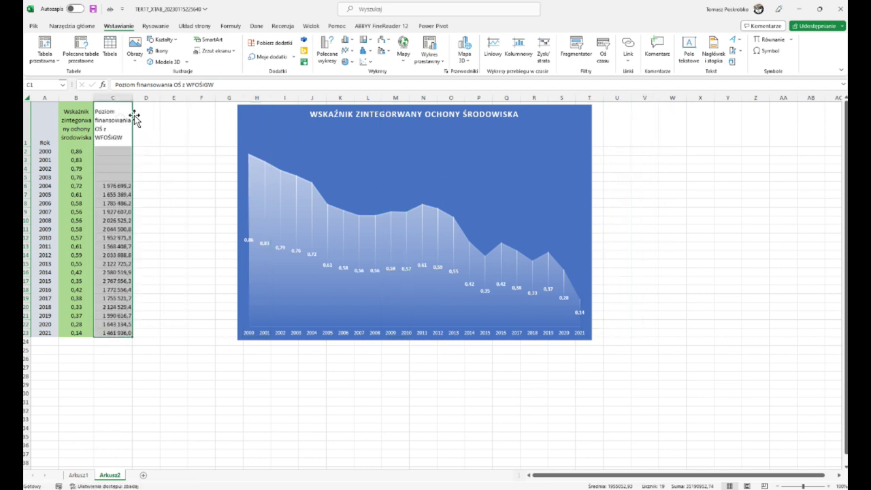
left_click(107, 123)
left_click(70, 27)
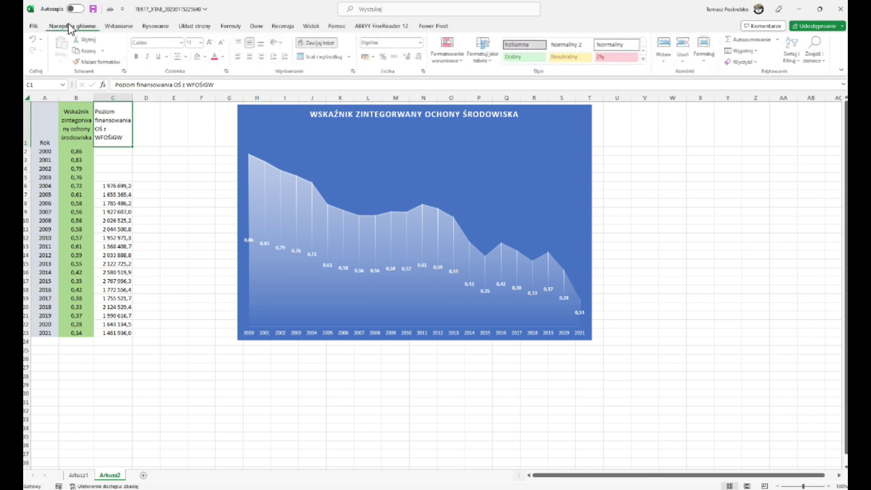
left_click(251, 56)
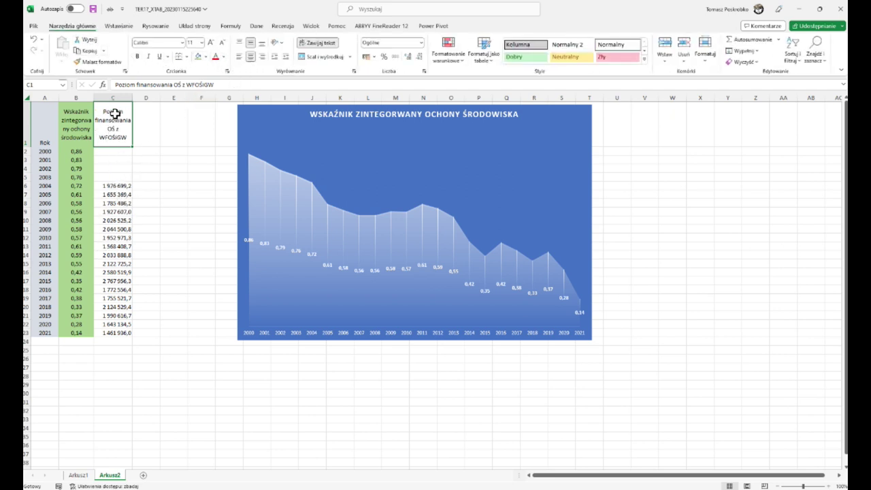
Step: Calculate the correlation between index and funding for 2004–2021 in C24 with =PEARSON(B6:B23;C6:C23) and make the result bold
key("ctrl+Down")
key("ctrl+Down")
key("Down")
type("=pearson(")
left_click(80, 191)
left_click_drag(80, 208, 69, 331)
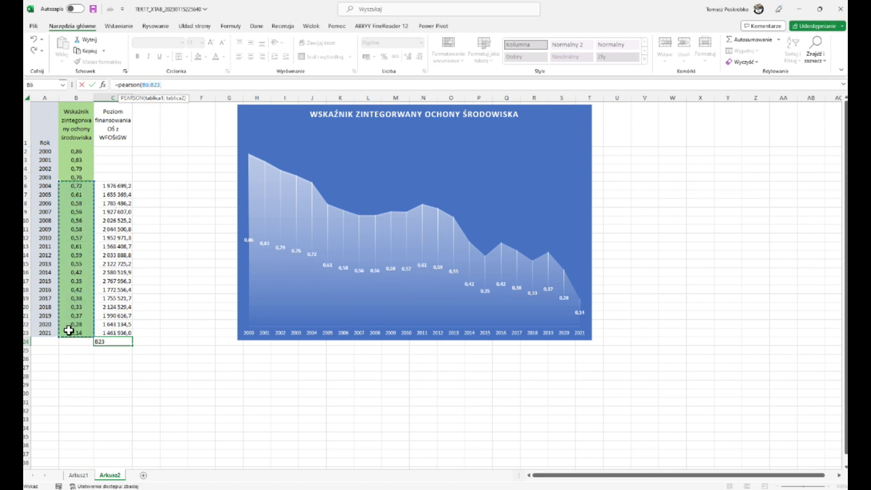
type(";")
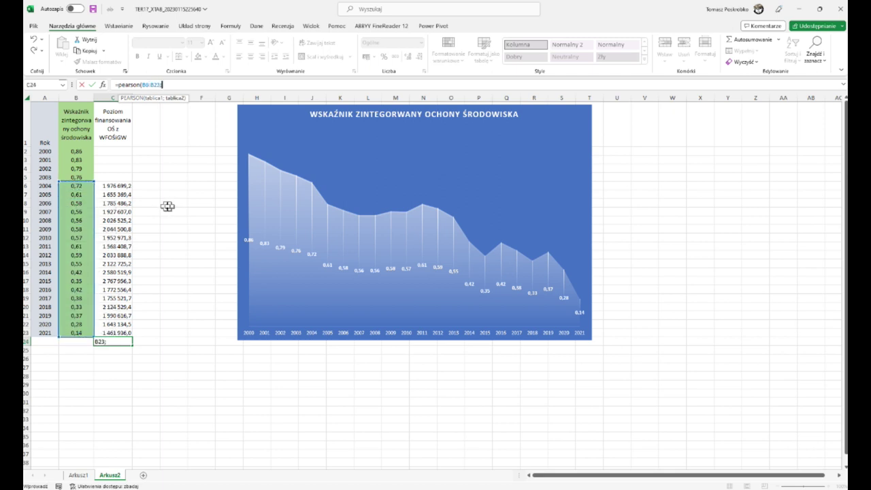
left_click_drag(124, 185, 123, 333)
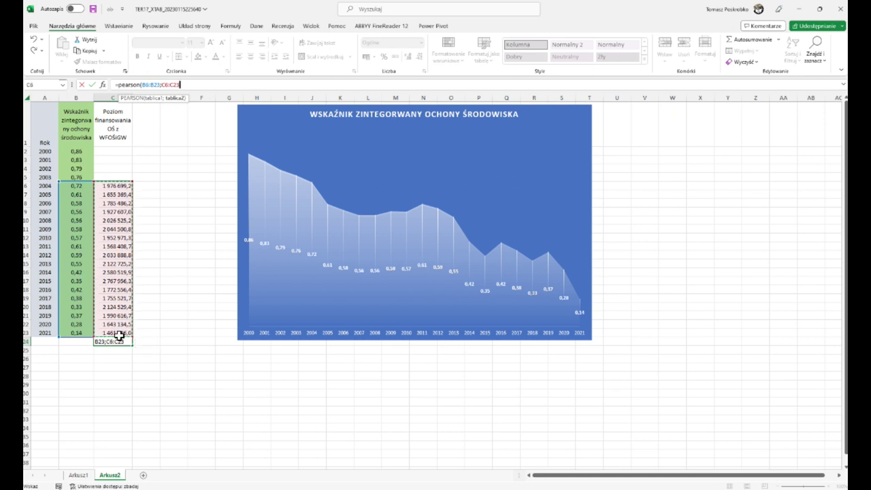
type(")")
key("Return")
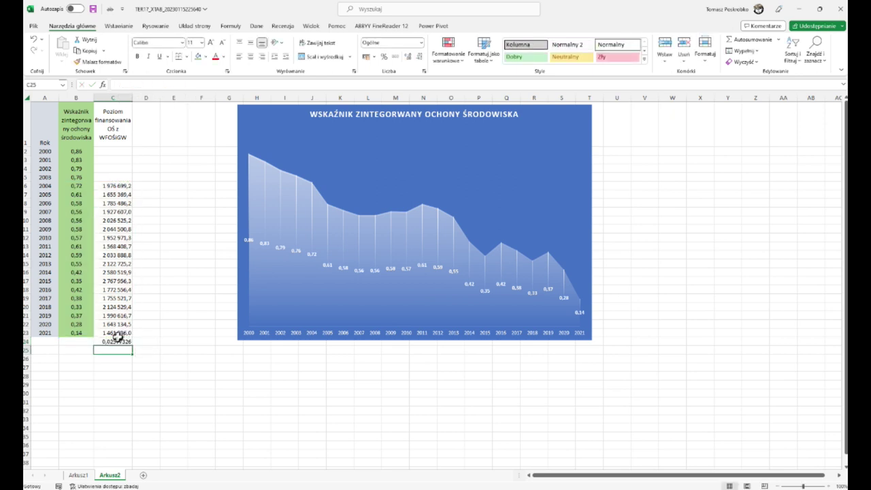
left_click(123, 342)
left_click(137, 56)
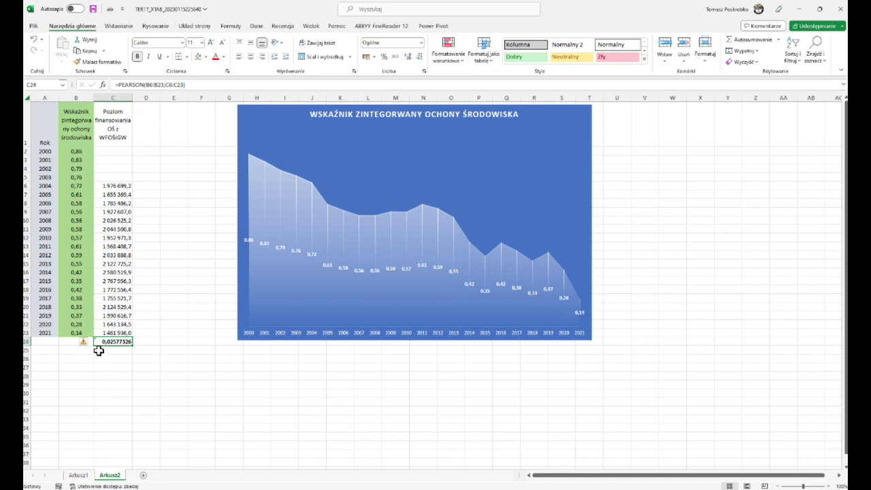